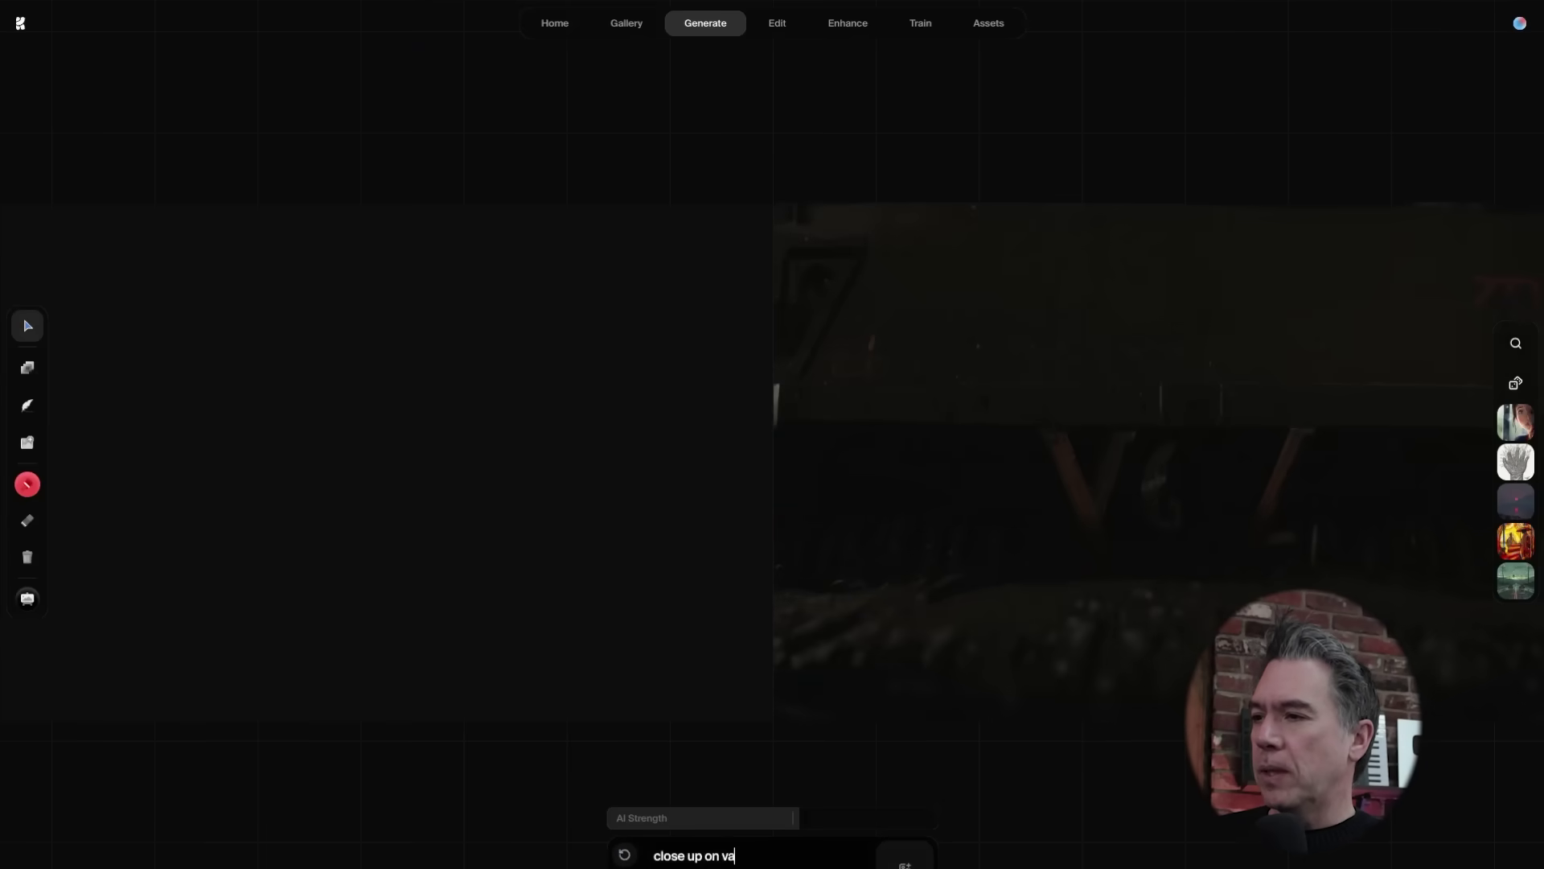
- Complete the prompt 'close up of vampire in a castle' and paint maroon hair around the face
text(p)
key(BackSpace)
text(mpire in a castle)
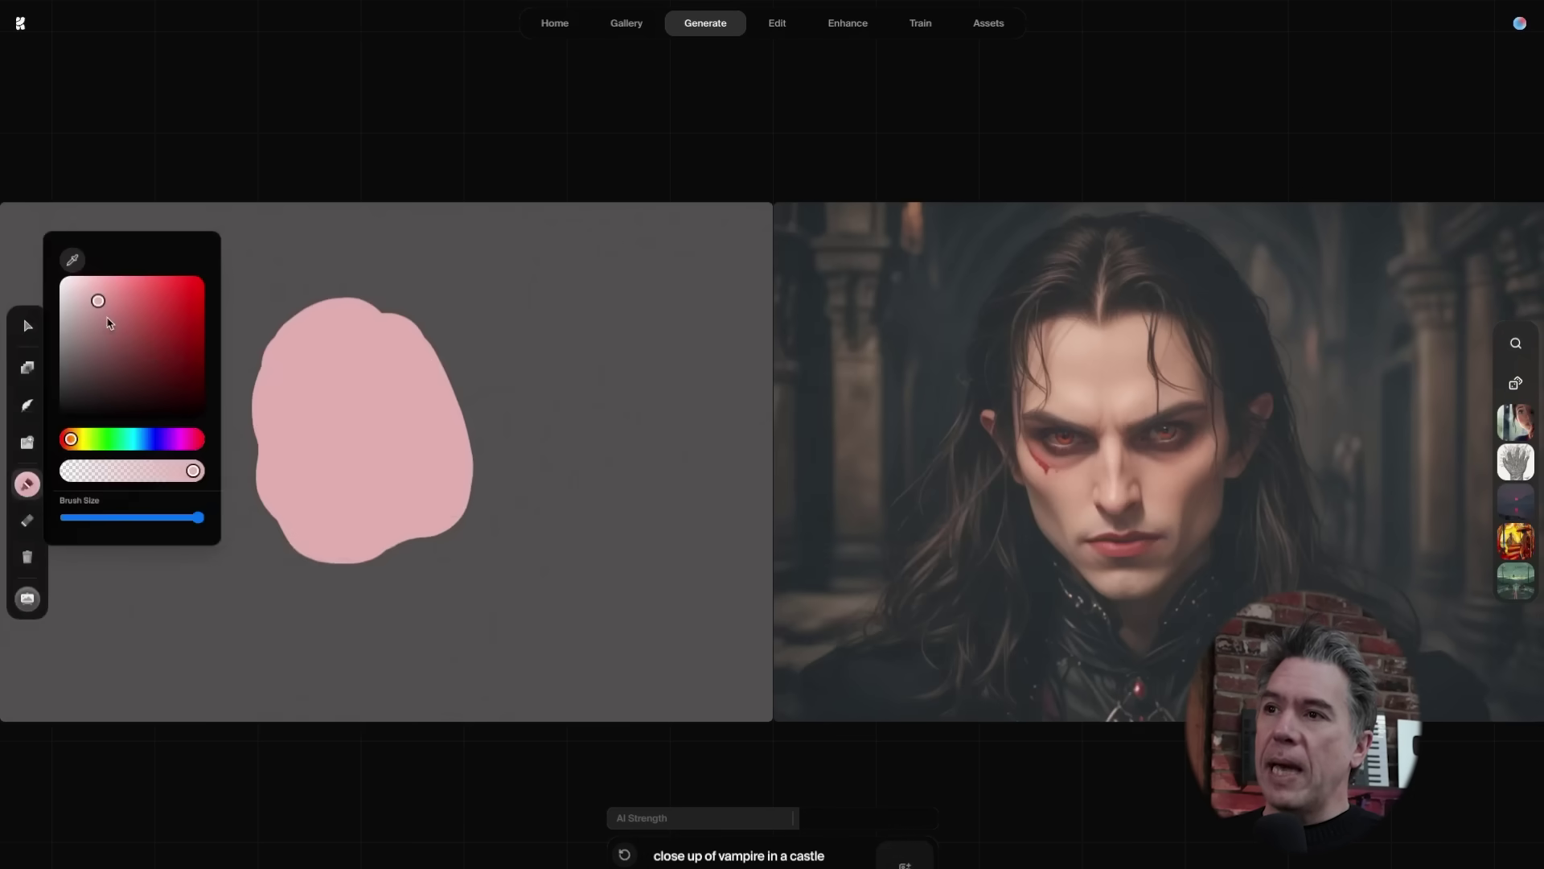
drag(109, 322, 122, 377)
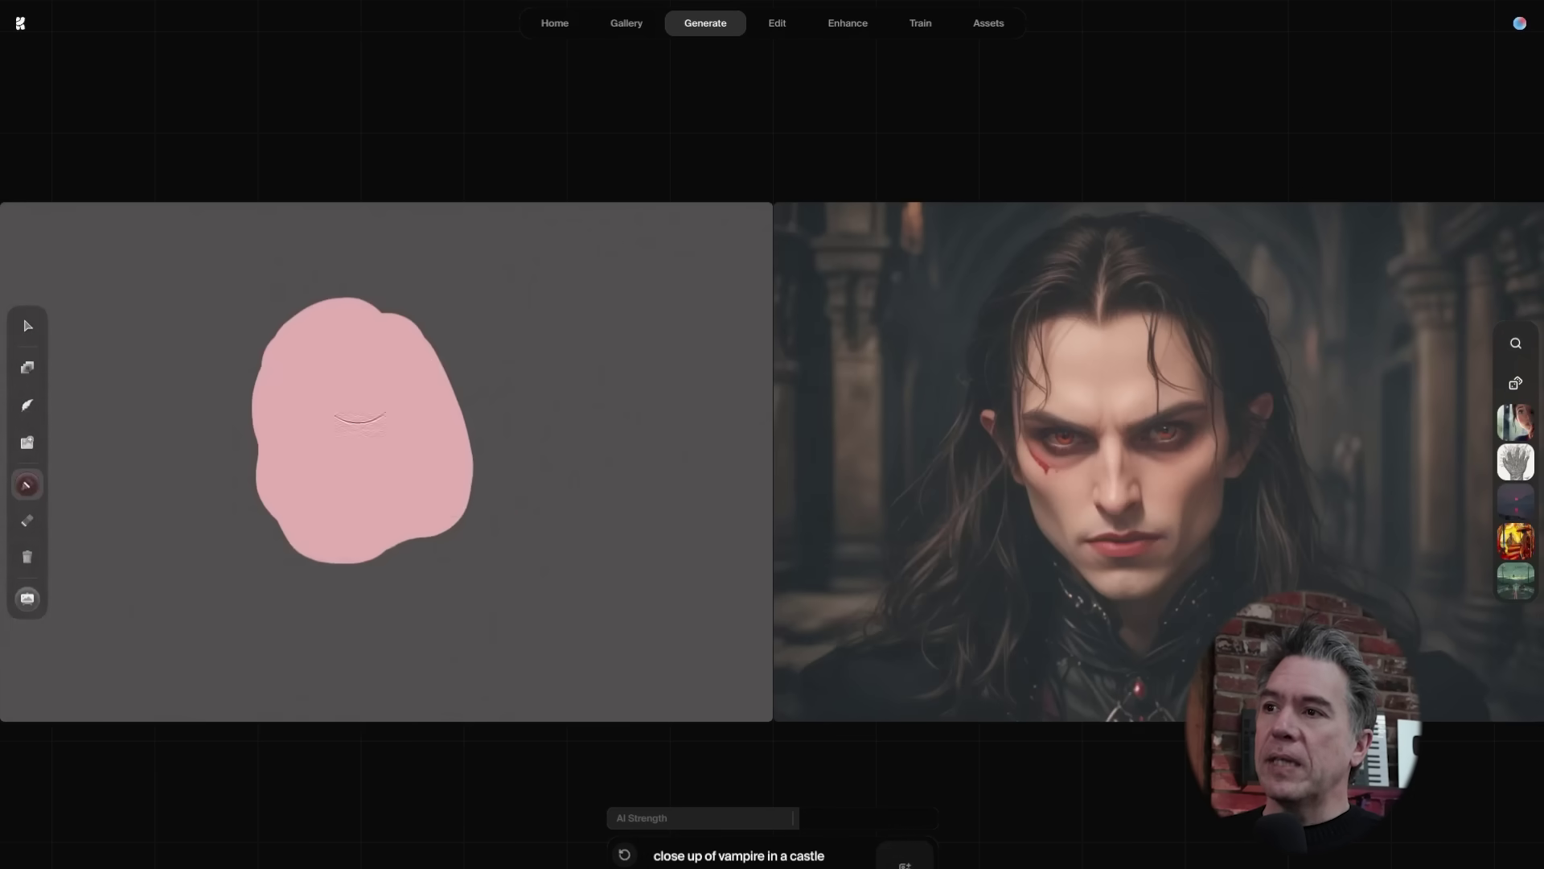
mouse_move(431, 412)
mouse_down()
mouse_move(471, 431)
mouse_move(387, 331)
mouse_up()
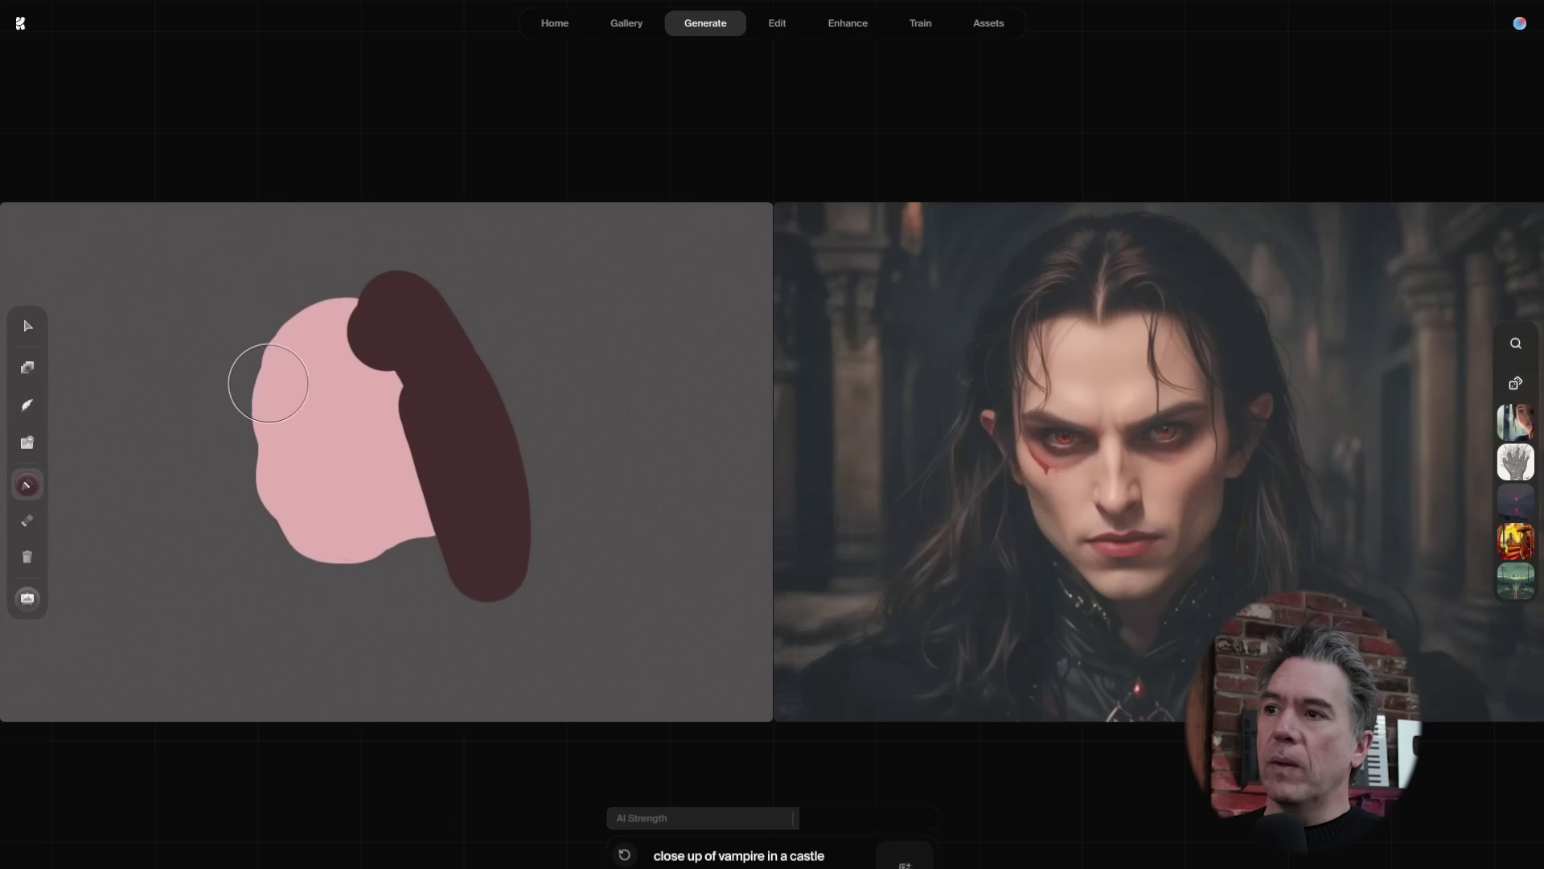
drag(269, 379, 289, 504)
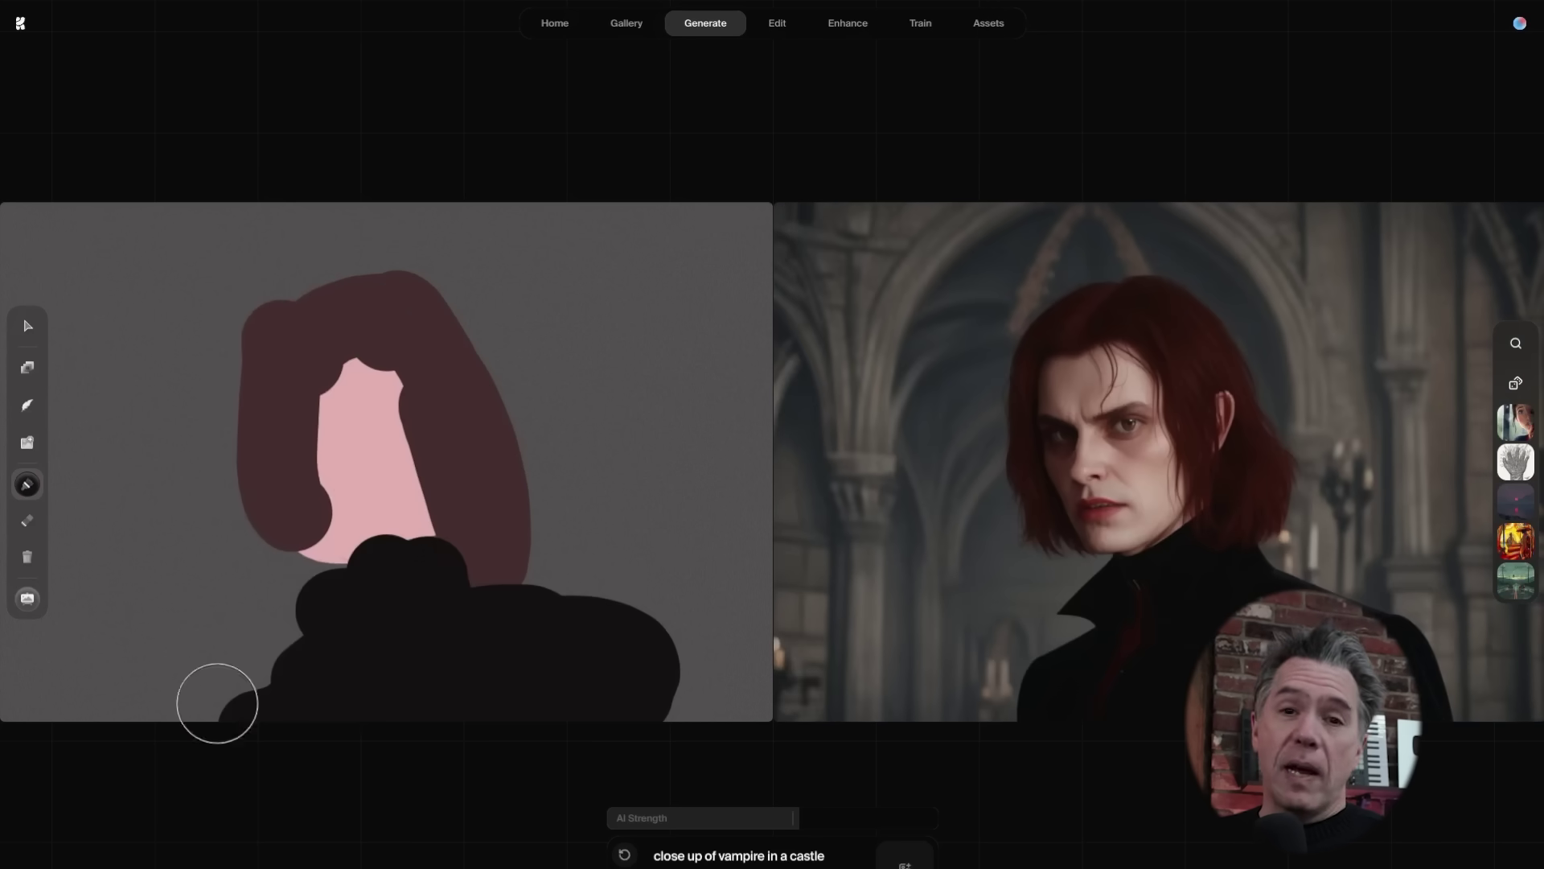
- Switch the brush to mauve and paint a stroke down the face and body
click(28, 488)
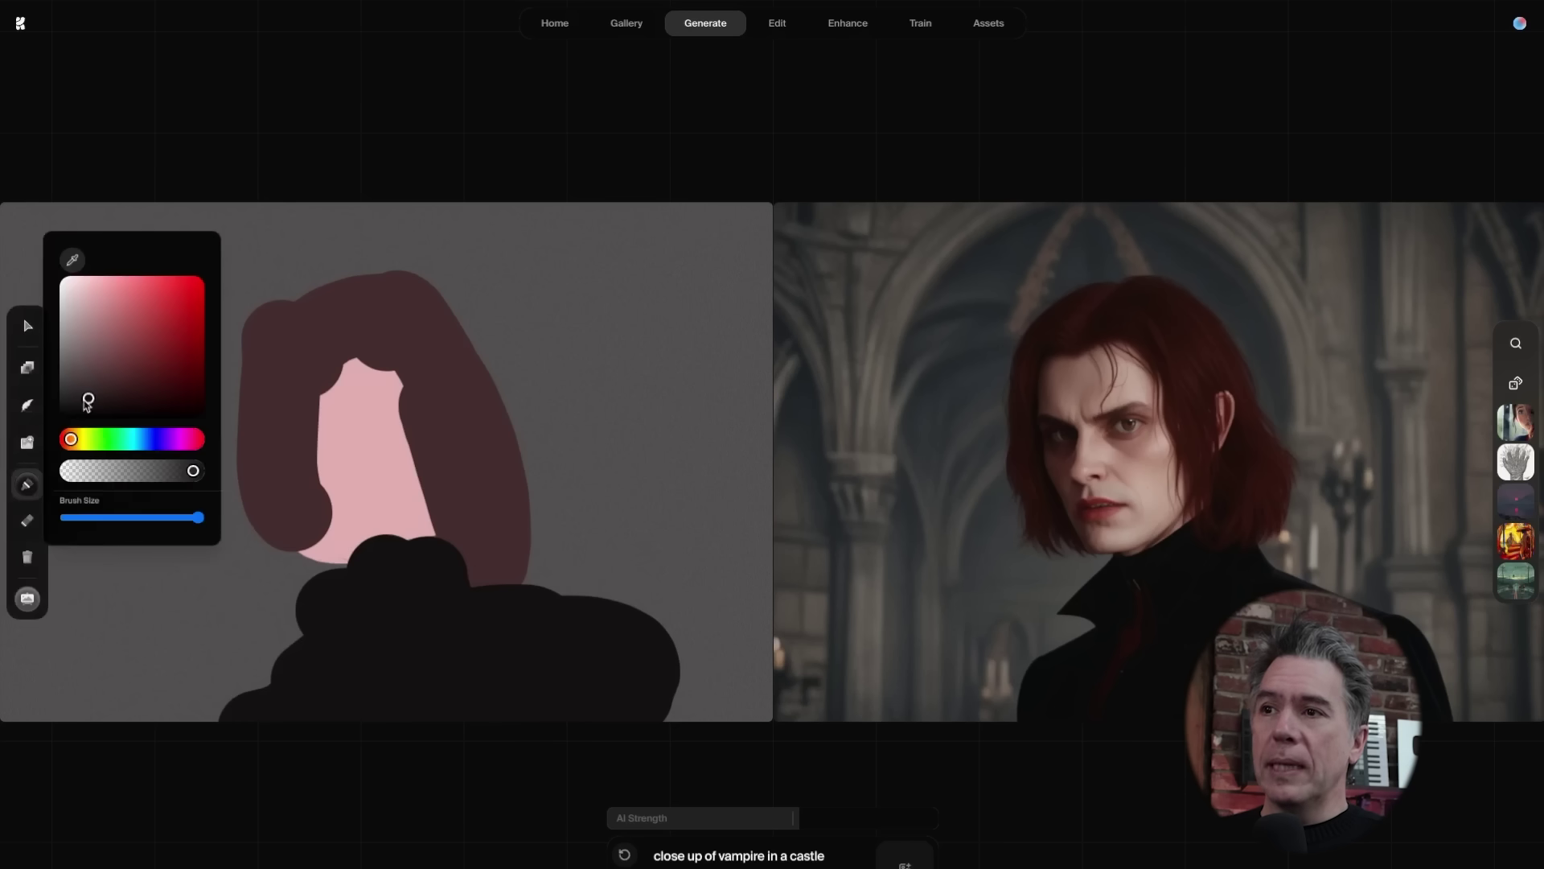
drag(89, 399, 104, 348)
mouse_move(465, 435)
mouse_down()
mouse_move(437, 626)
mouse_move(466, 544)
mouse_move(442, 628)
mouse_up()
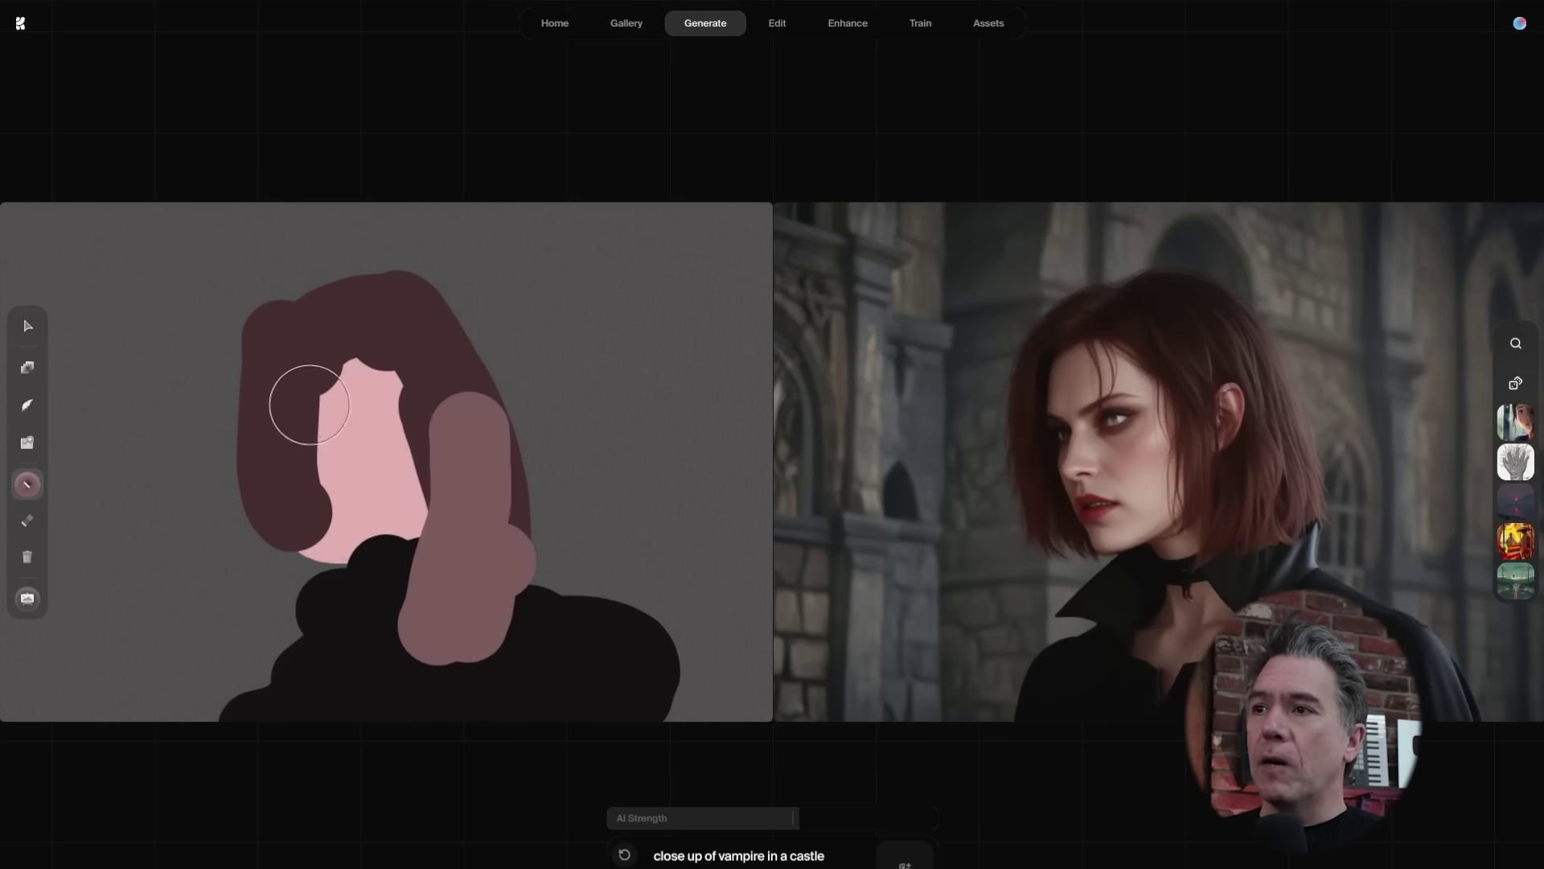
- Paint green shapes at the top and dark bat, U-shaped and right-edge strokes
click(25, 485)
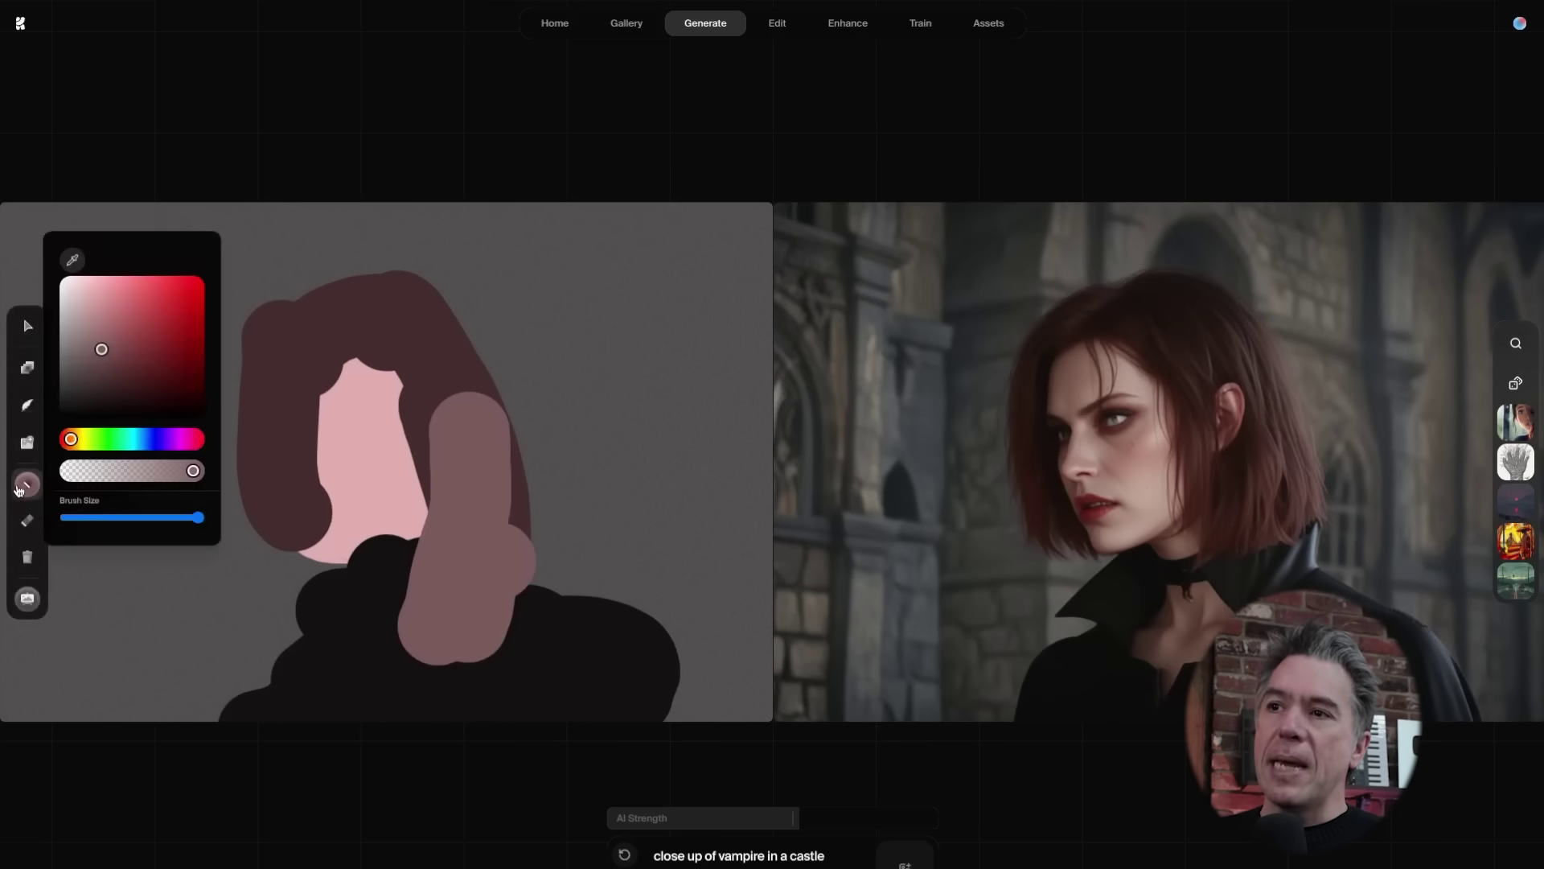
drag(88, 441, 114, 439)
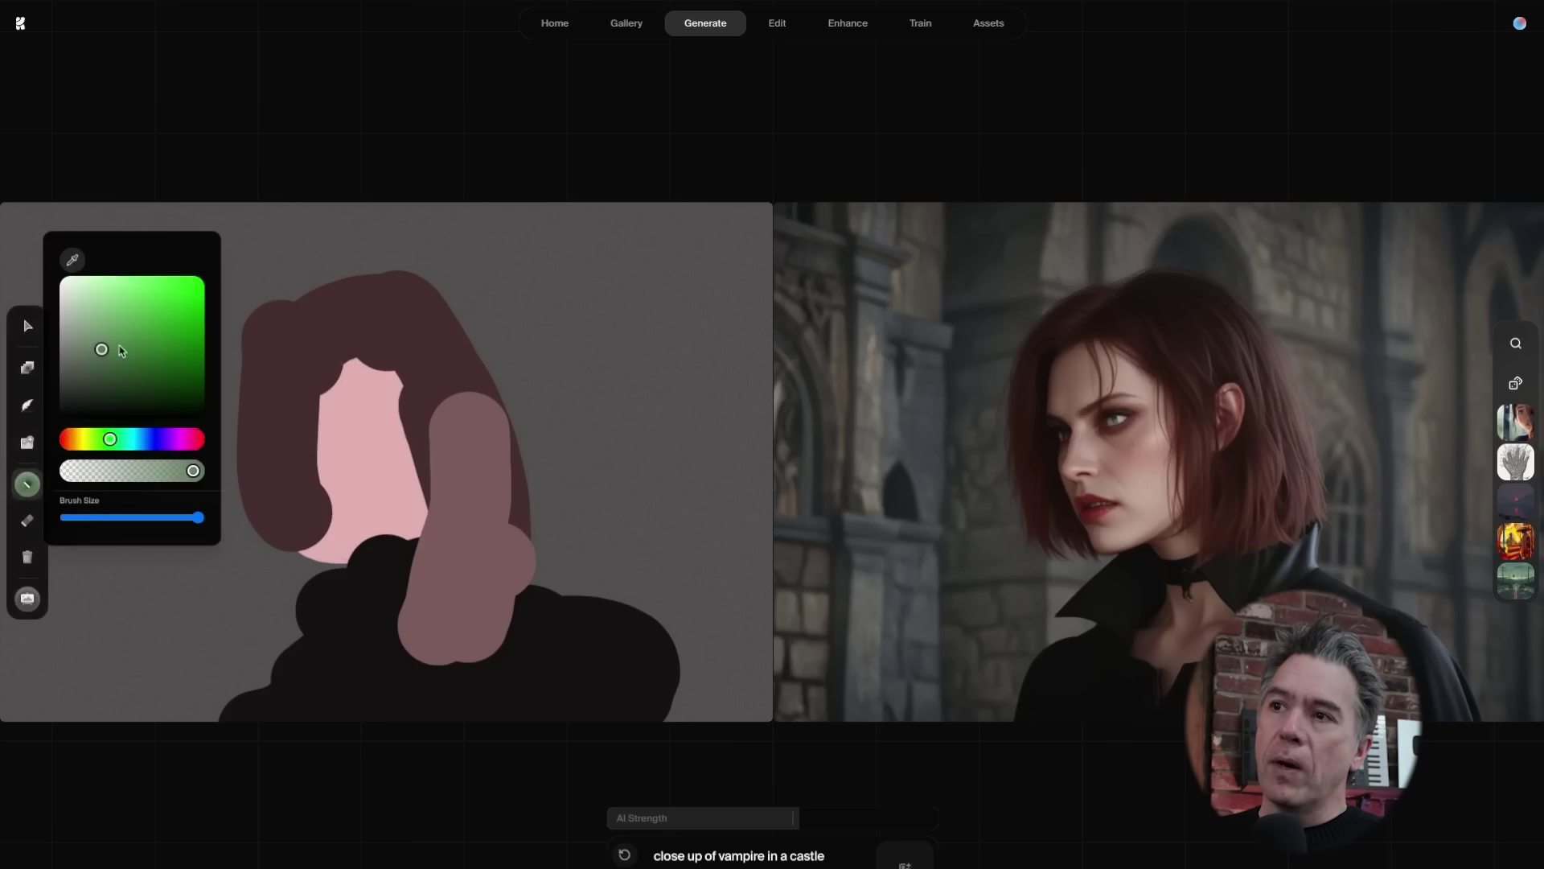
mouse_move(541, 276)
mouse_down()
mouse_move(673, 338)
mouse_move(734, 345)
mouse_move(684, 378)
mouse_up()
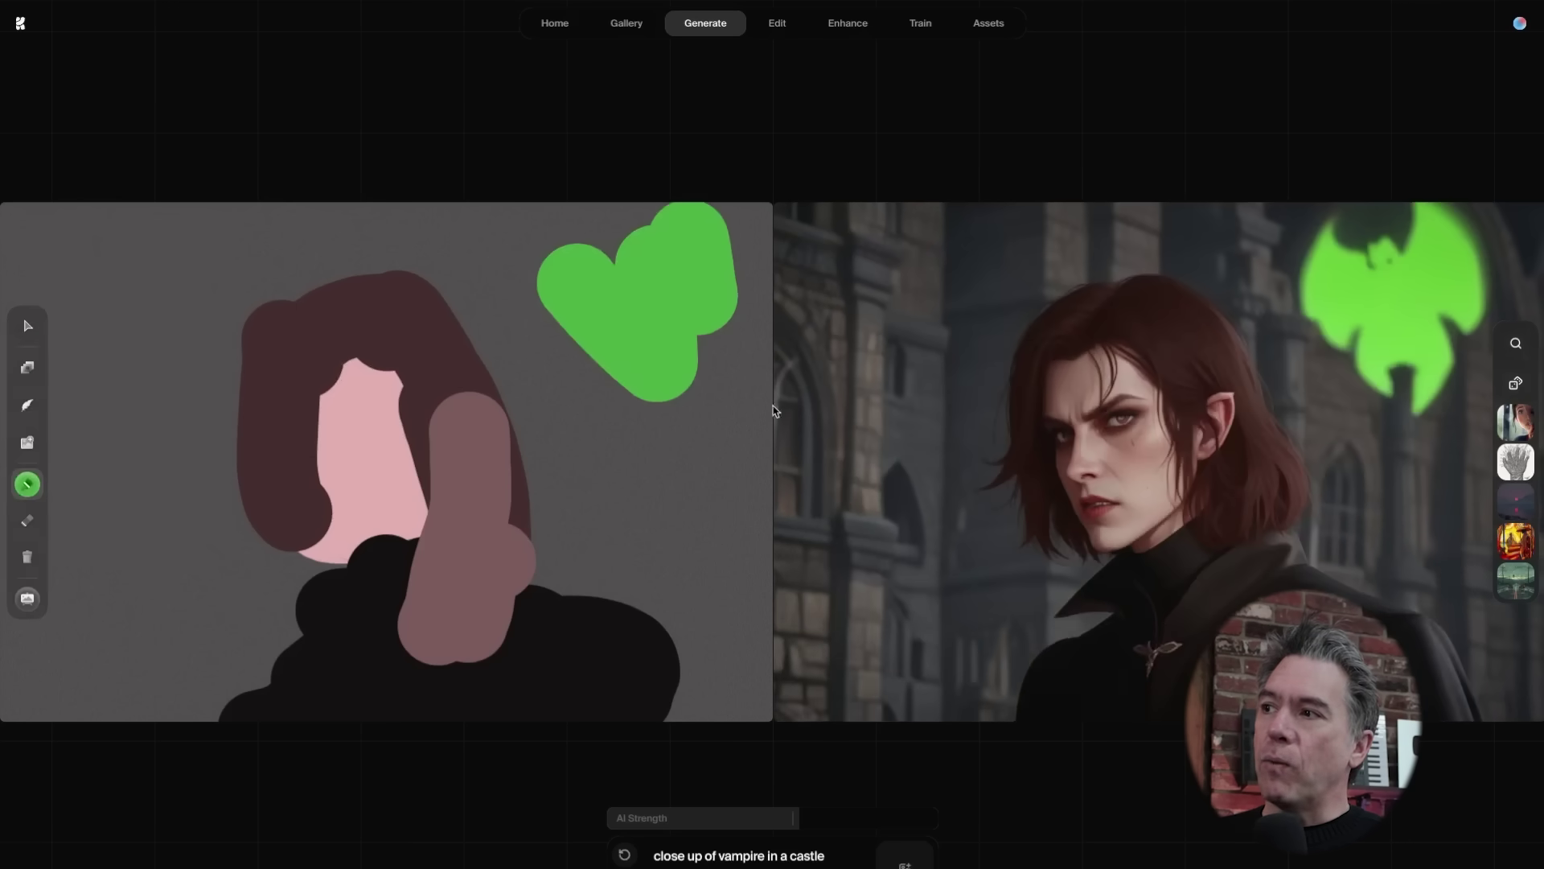
mouse_move(213, 237)
mouse_down()
mouse_move(116, 257)
mouse_move(91, 215)
mouse_up()
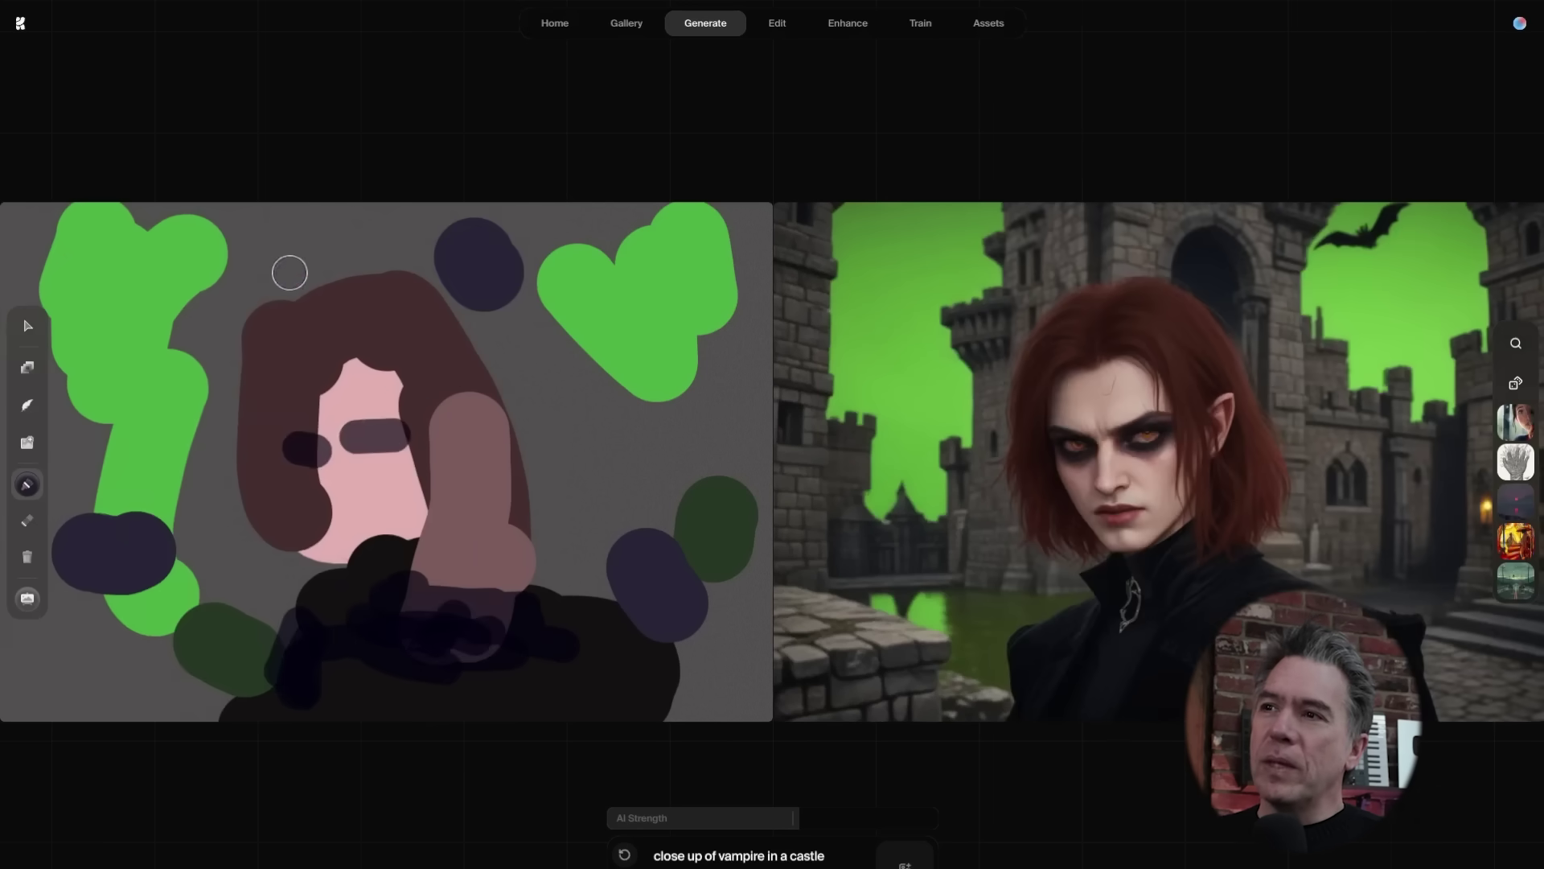
mouse_move(265, 241)
mouse_down()
mouse_move(302, 265)
mouse_move(390, 251)
mouse_up()
mouse_move(593, 420)
mouse_down()
mouse_move(562, 469)
mouse_move(684, 416)
mouse_up()
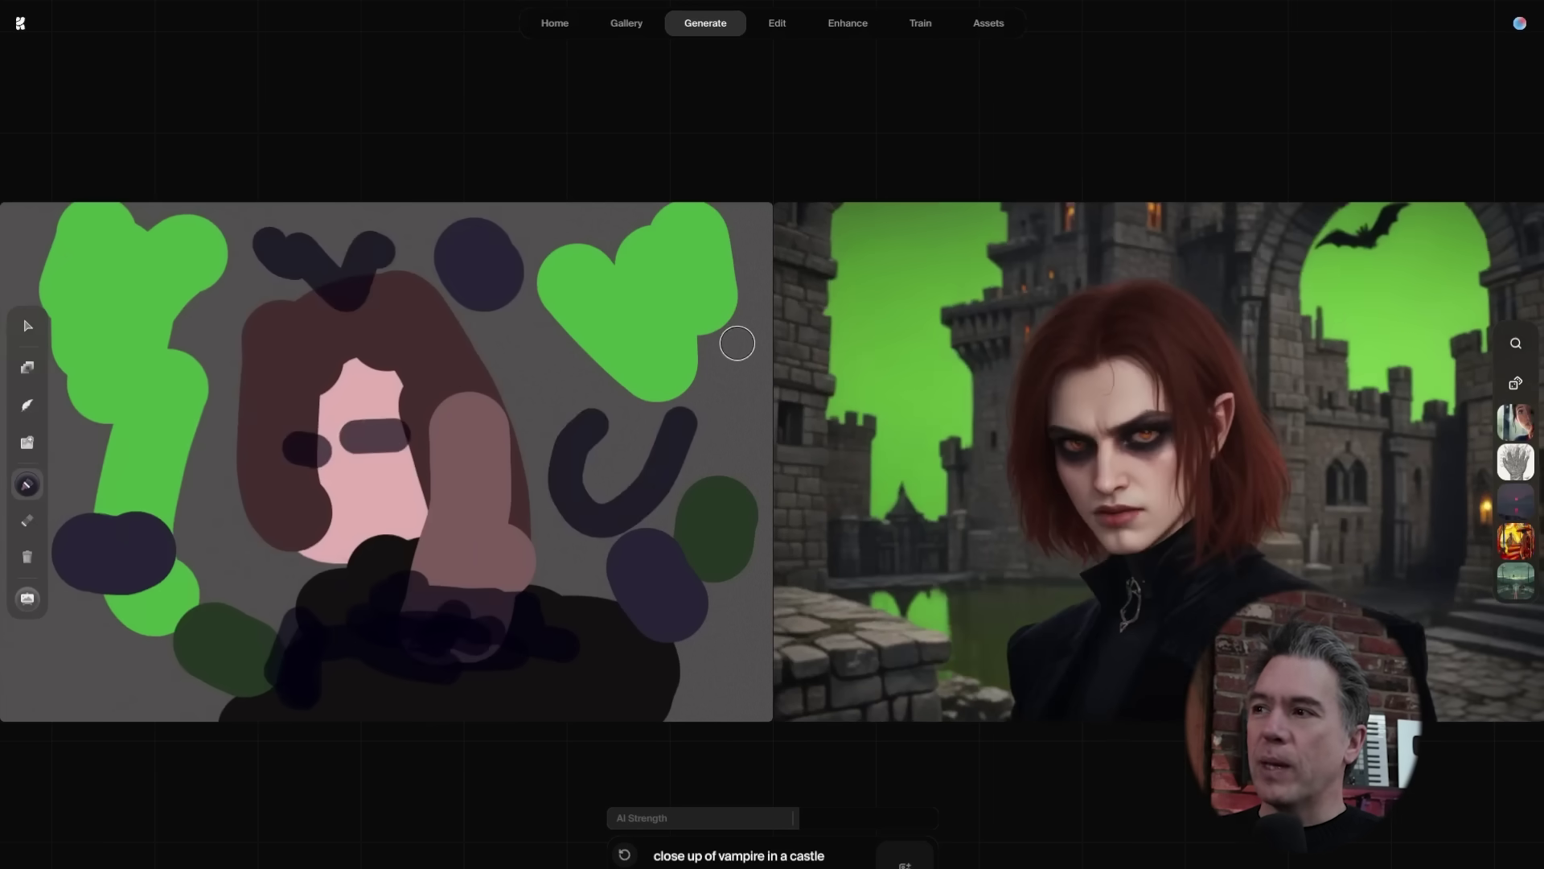
drag(750, 324, 739, 557)
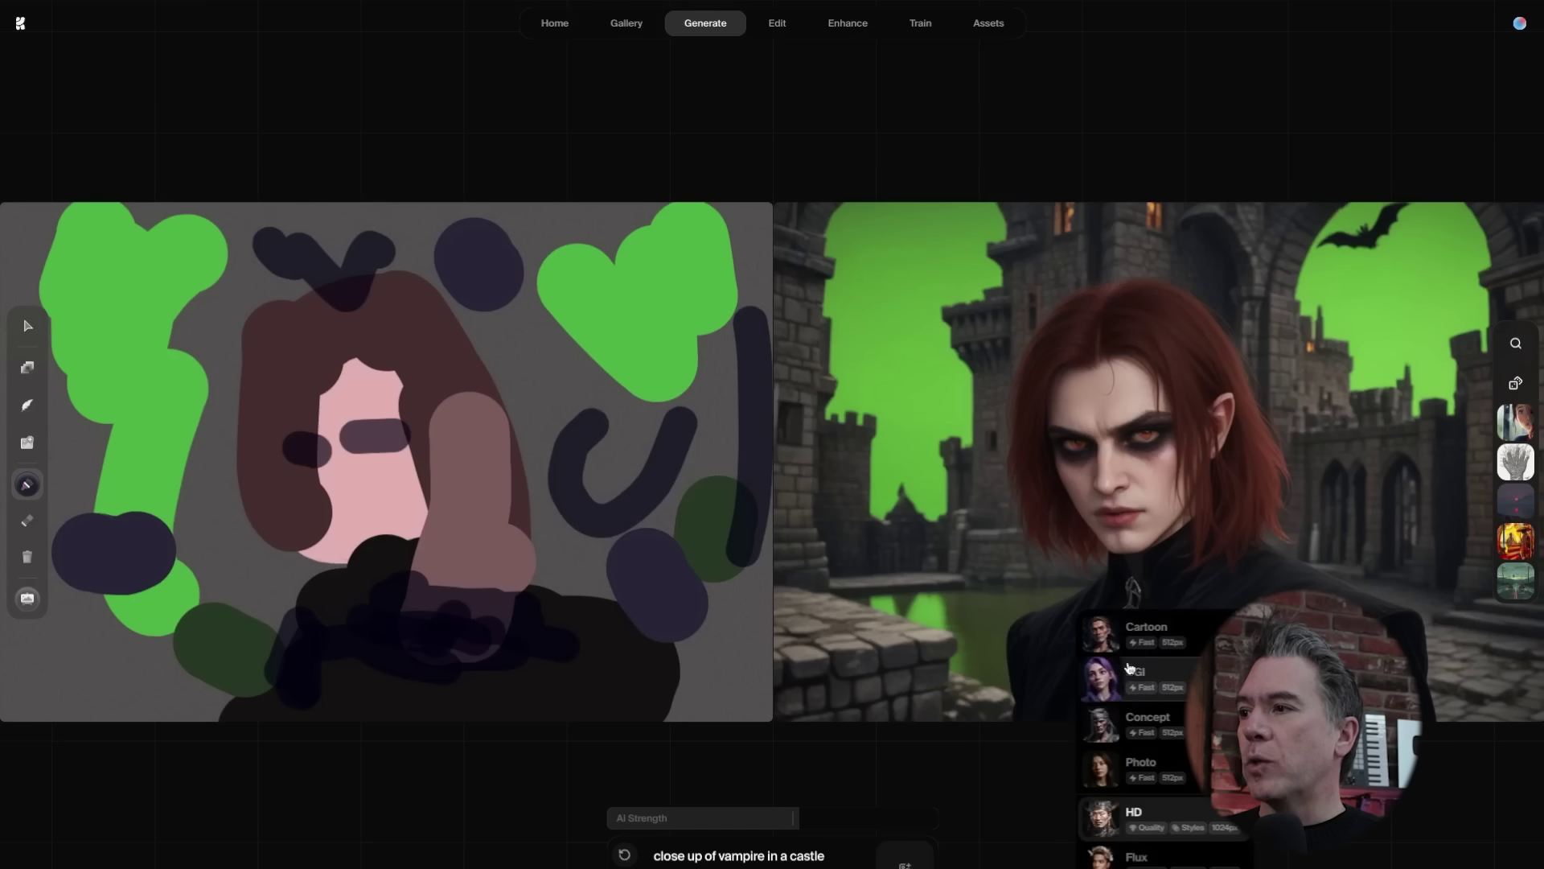
- Compare the Cartoon, CGI, Concept and Photo render styles, finishing on the HD model
click(1129, 641)
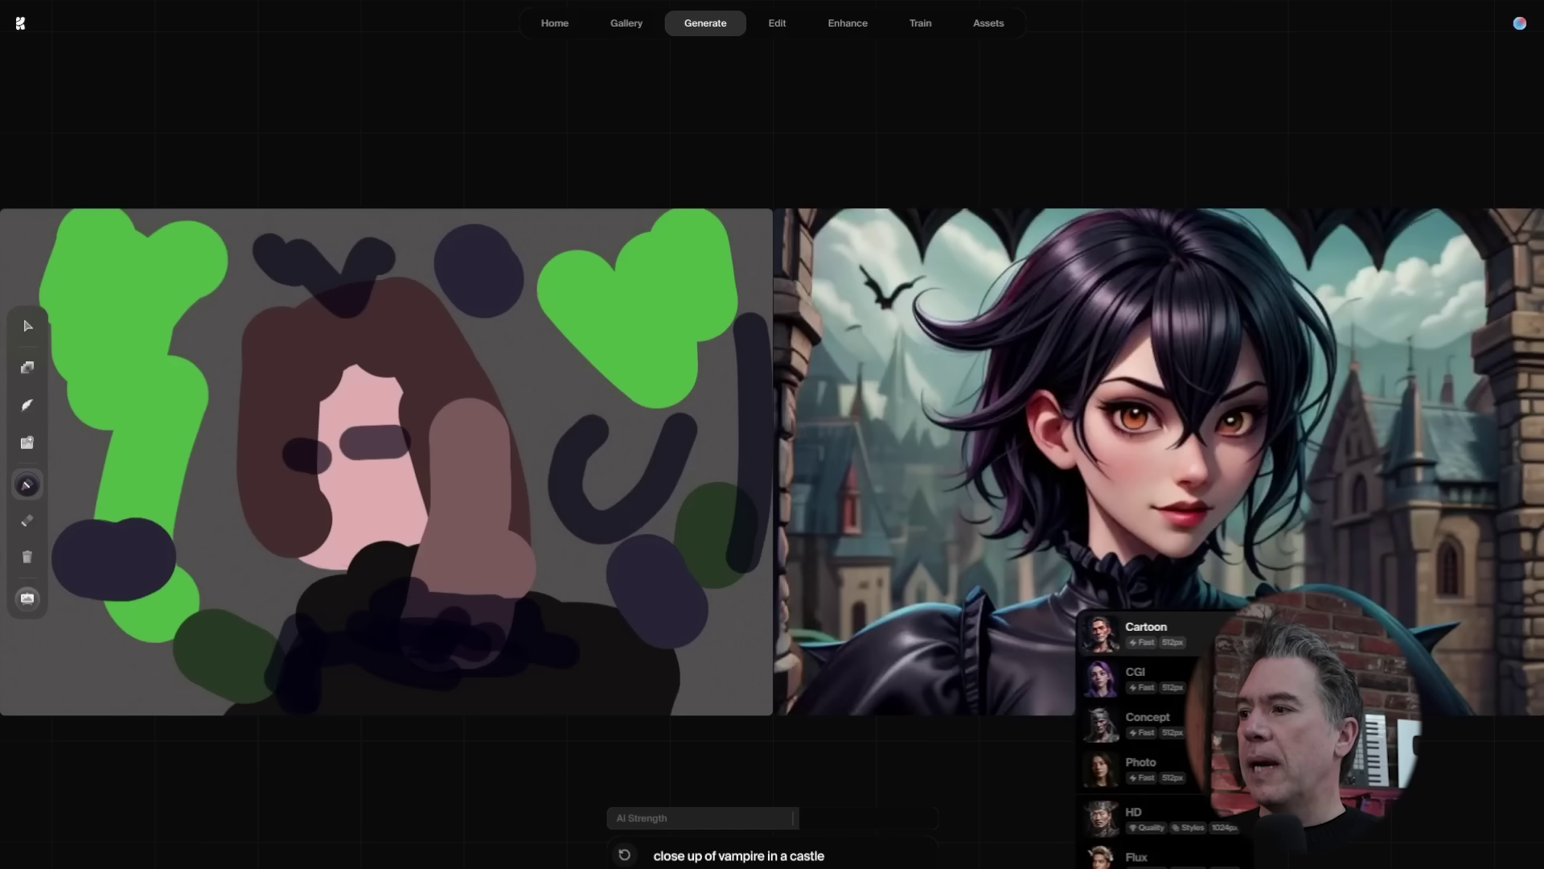
click(1134, 680)
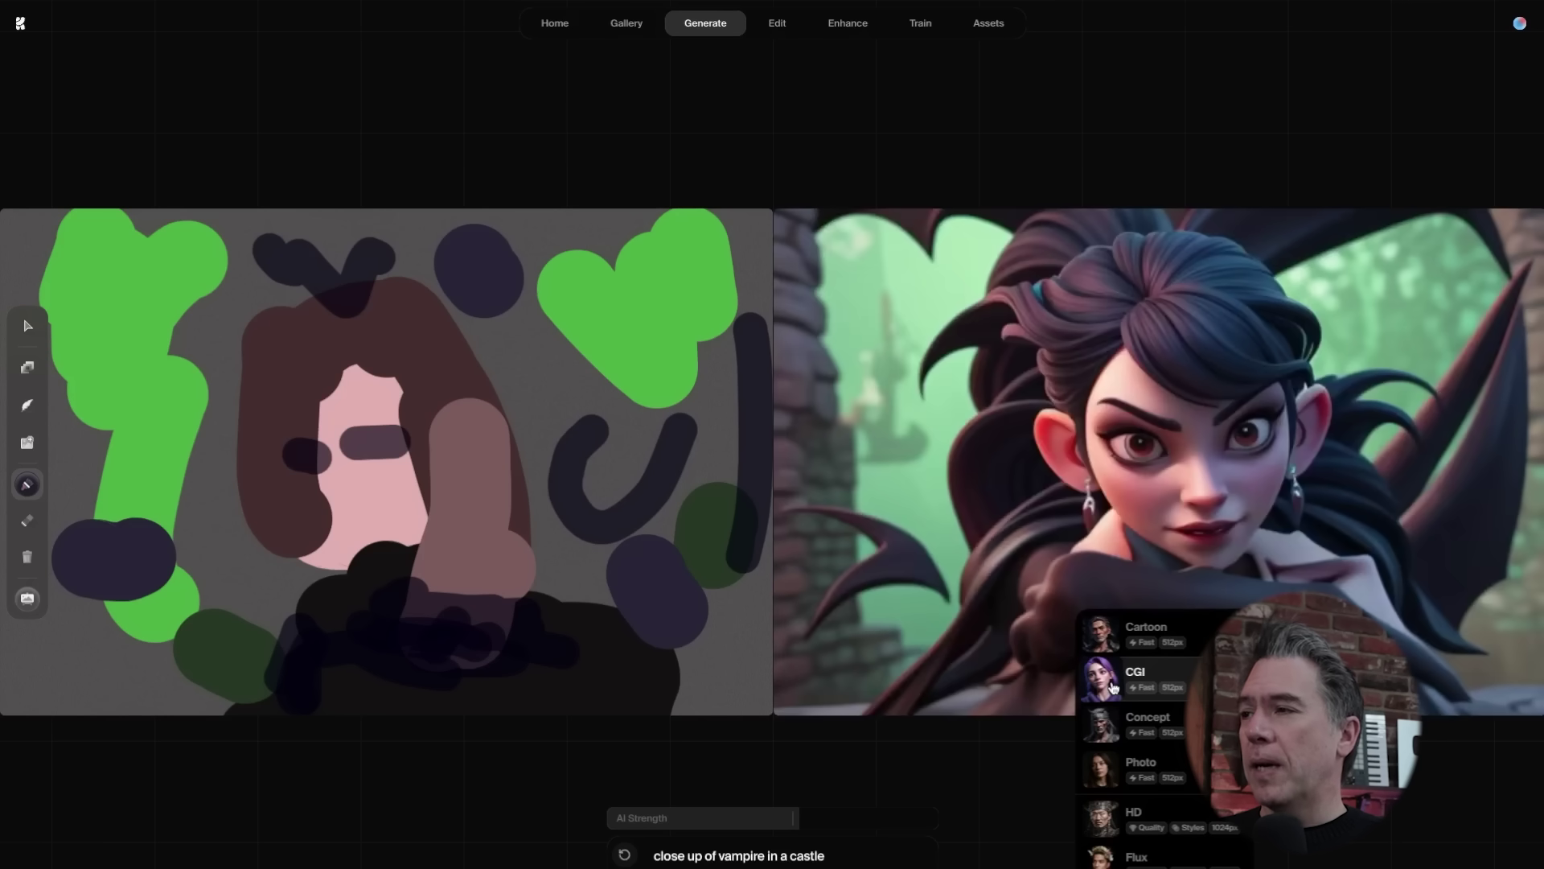
click(1107, 736)
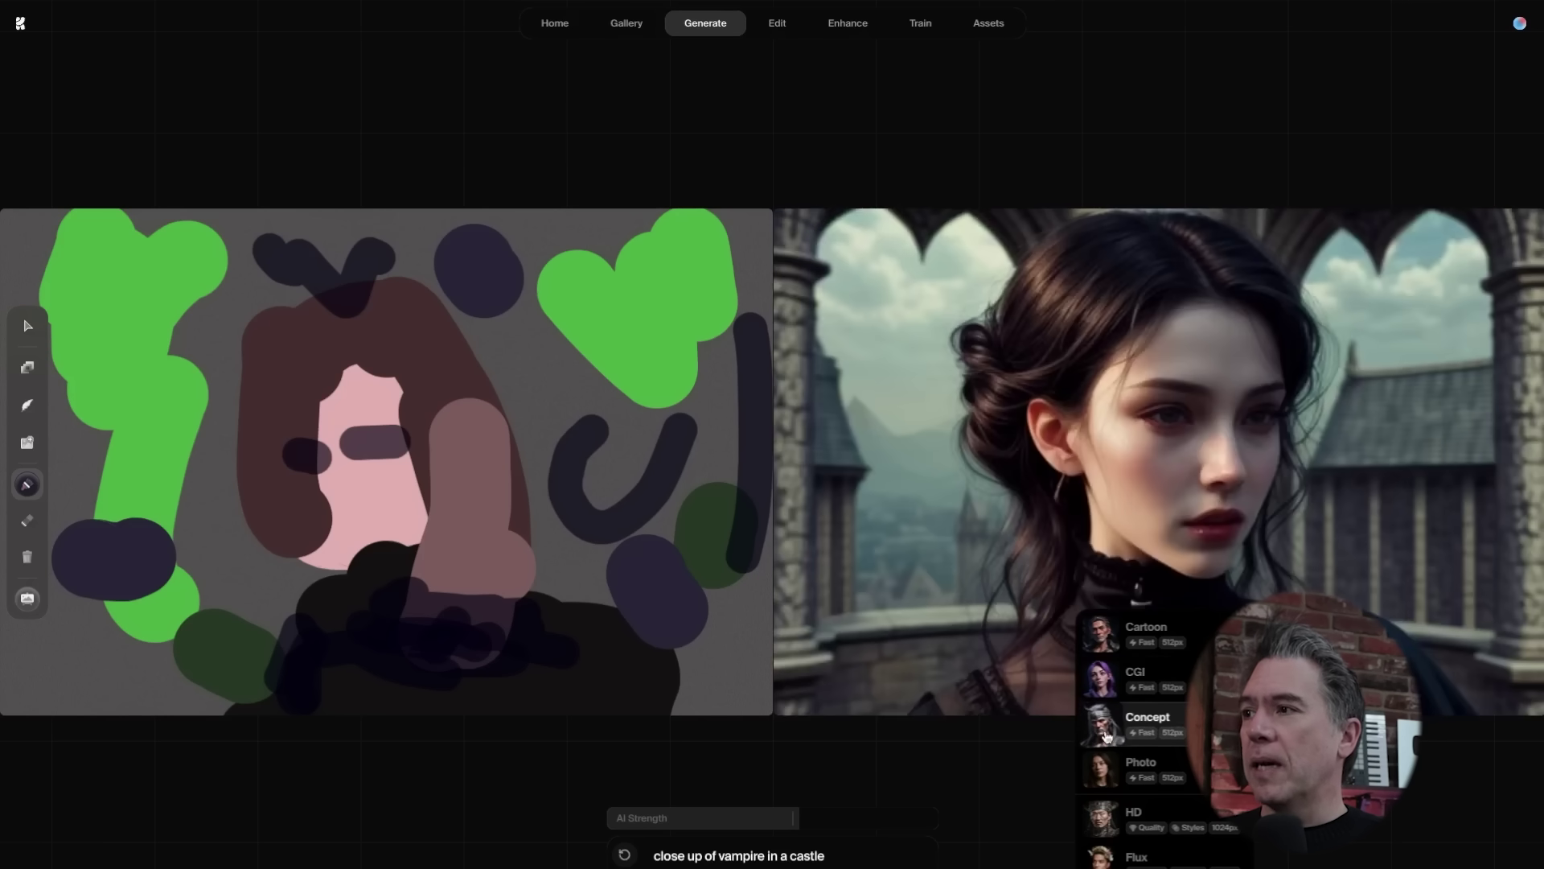
click(1103, 773)
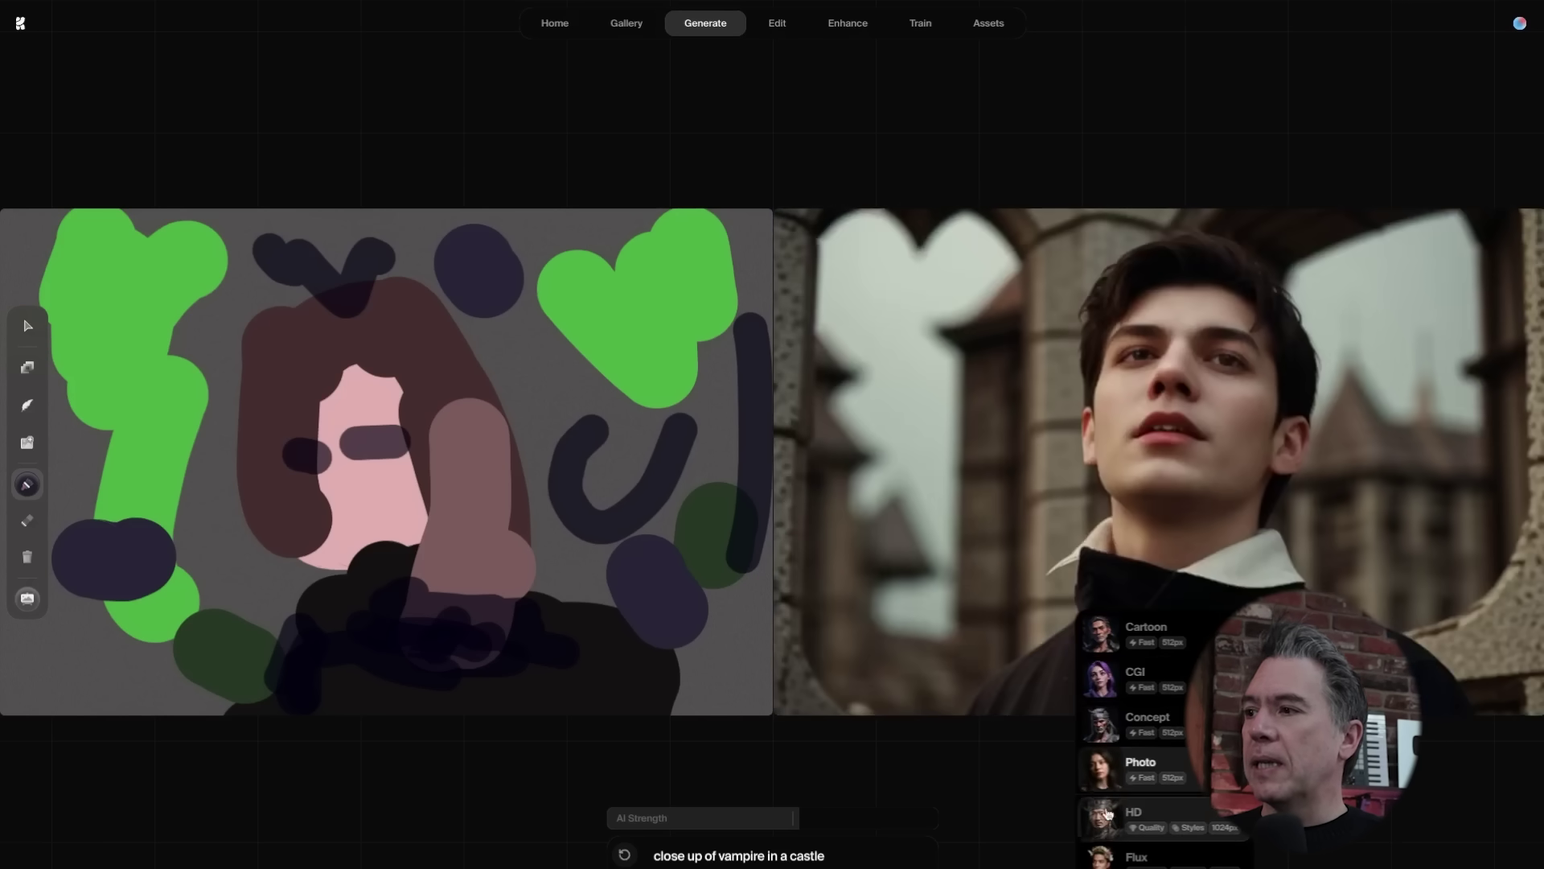
click(1108, 822)
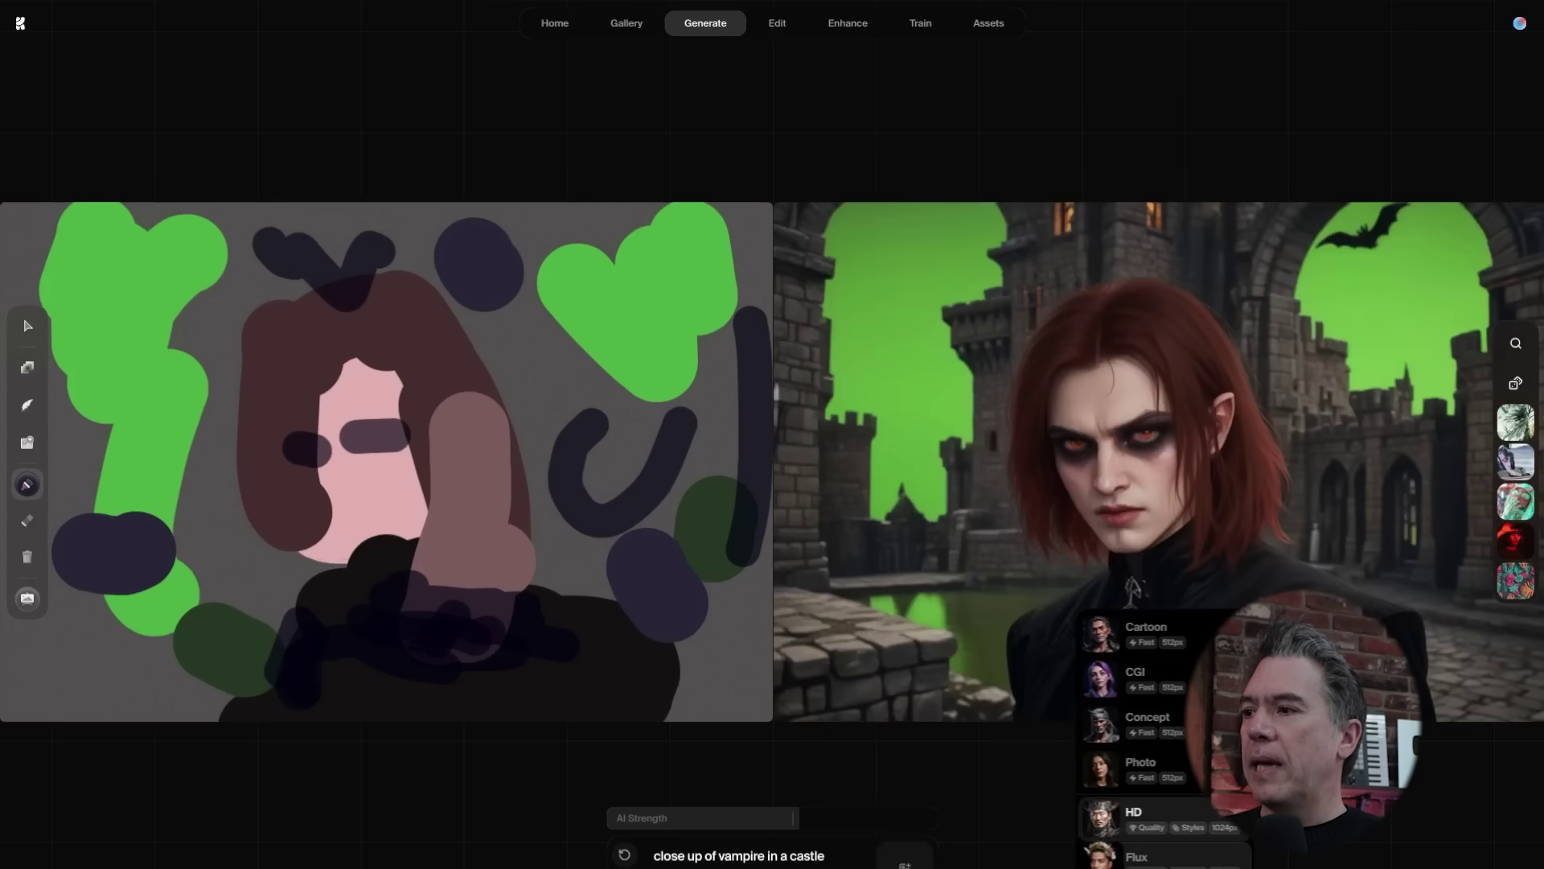
click(1110, 859)
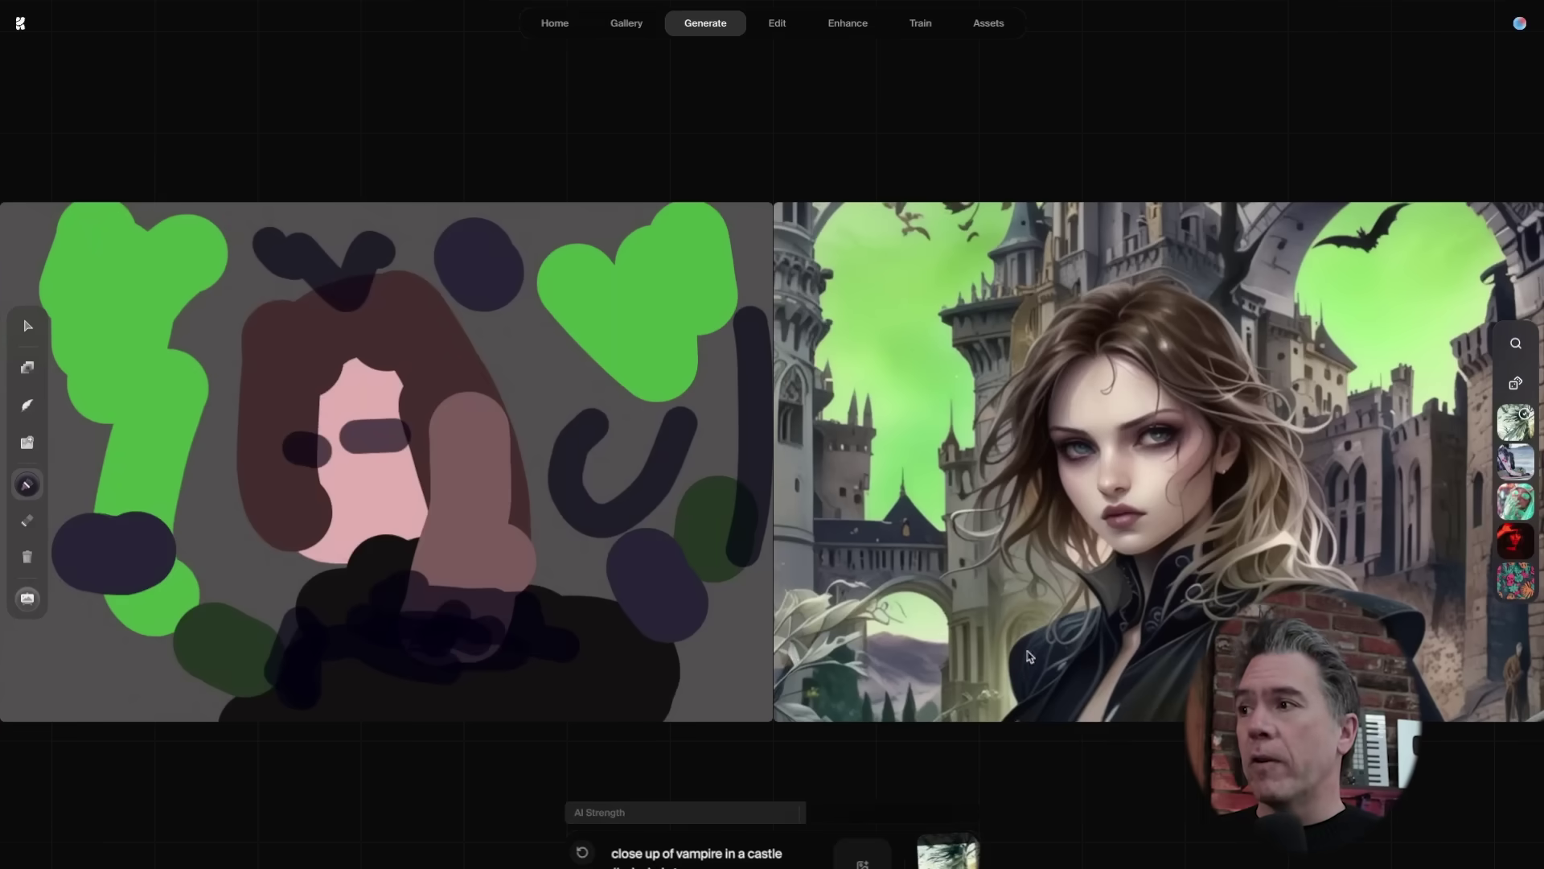
- Place the generated vampire image on the sketch canvas and shift it right and down
drag(1136, 376, 448, 495)
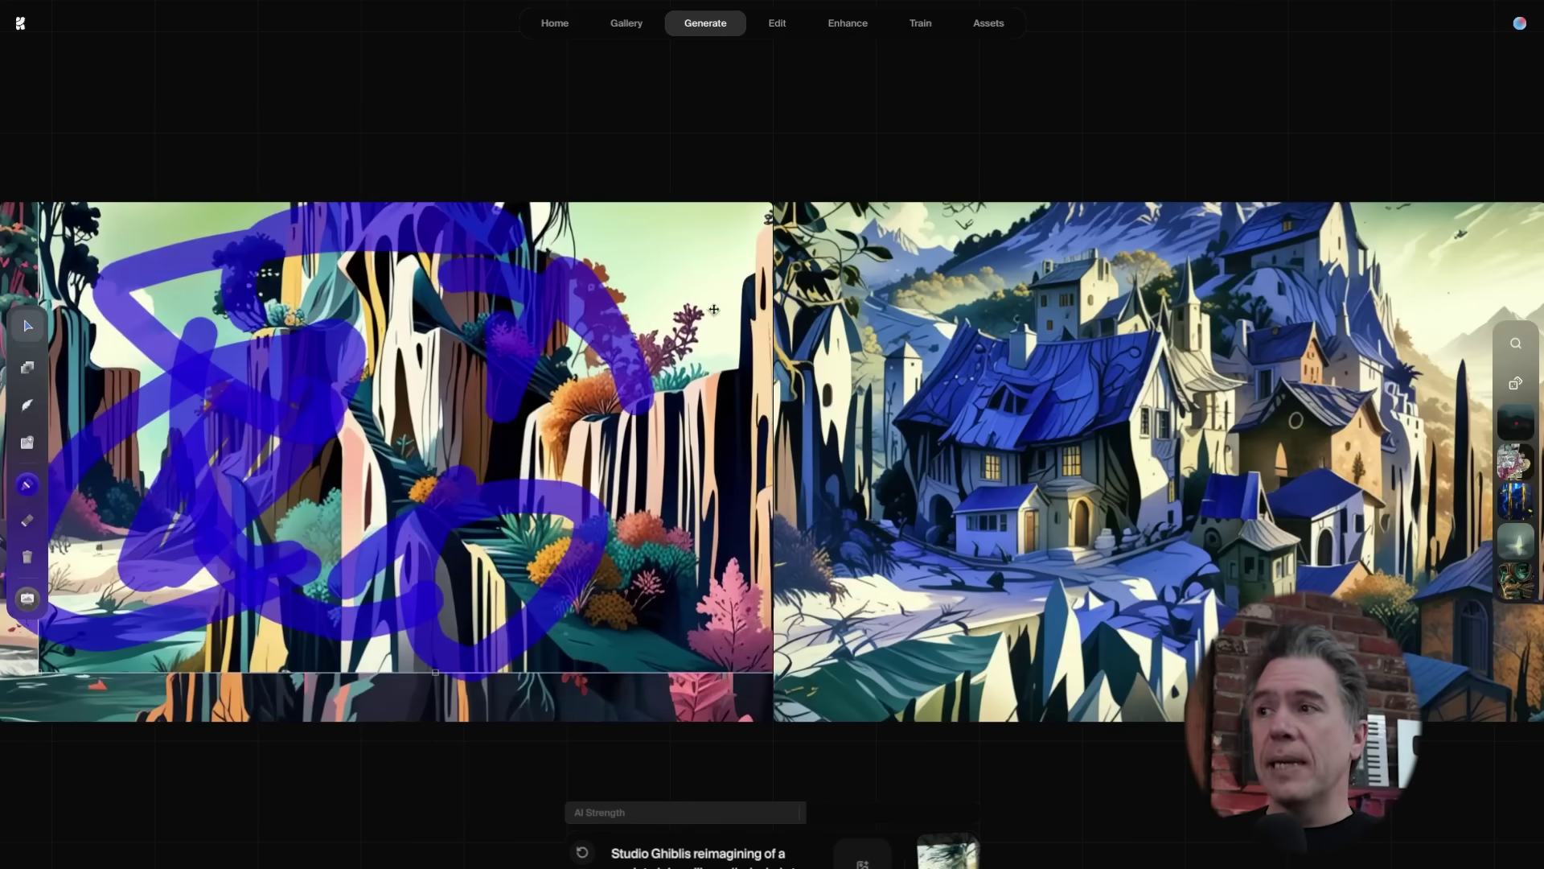
mouse_move(712, 653)
mouse_down()
mouse_move(730, 695)
mouse_move(633, 668)
mouse_up()
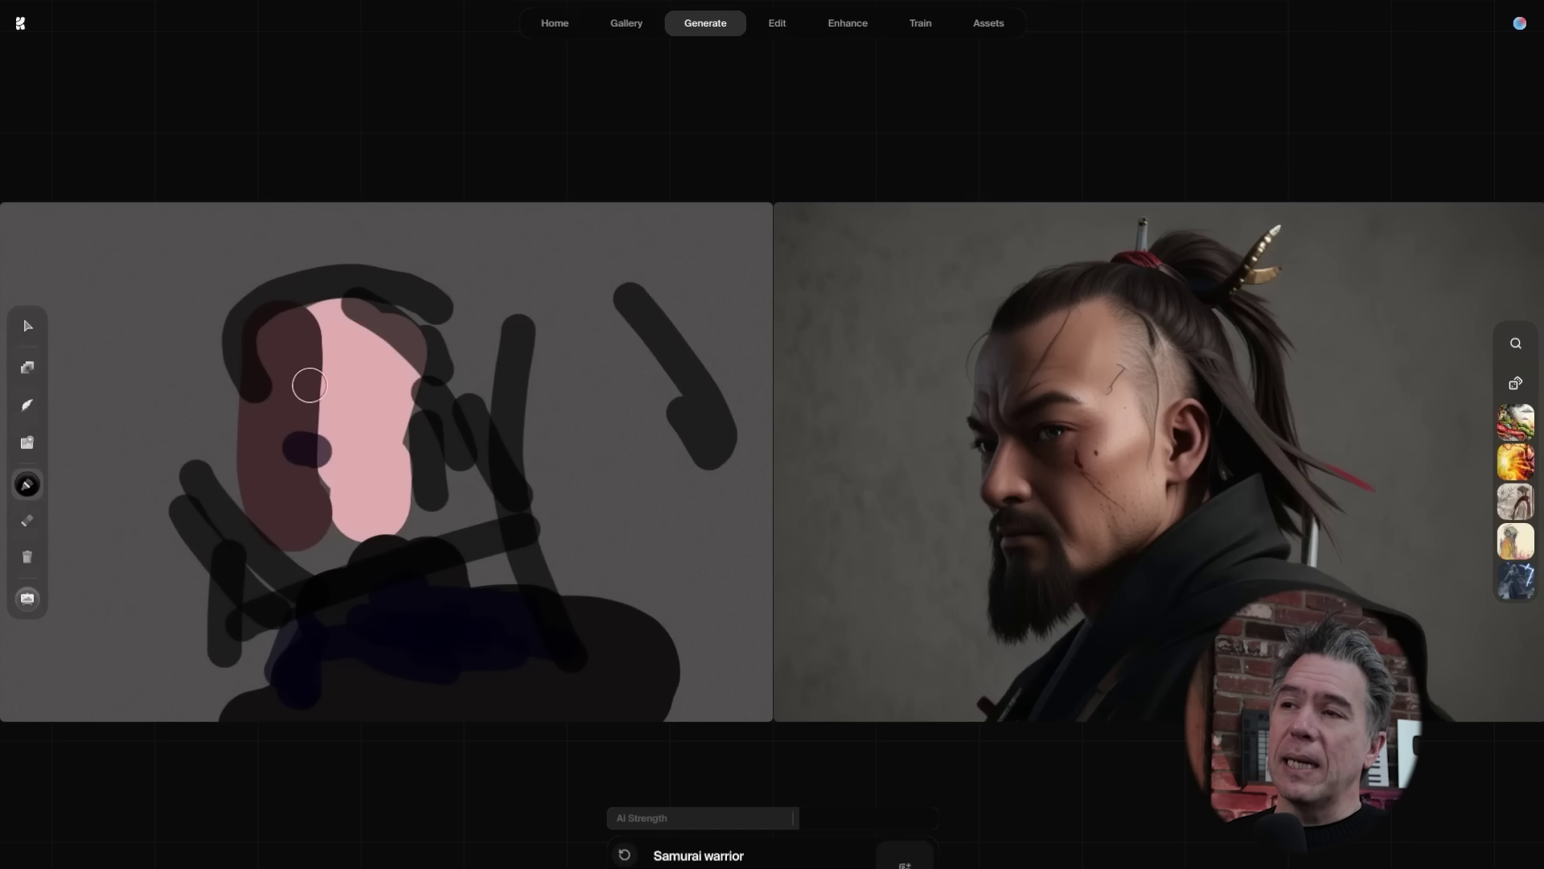
drag(320, 371, 299, 402)
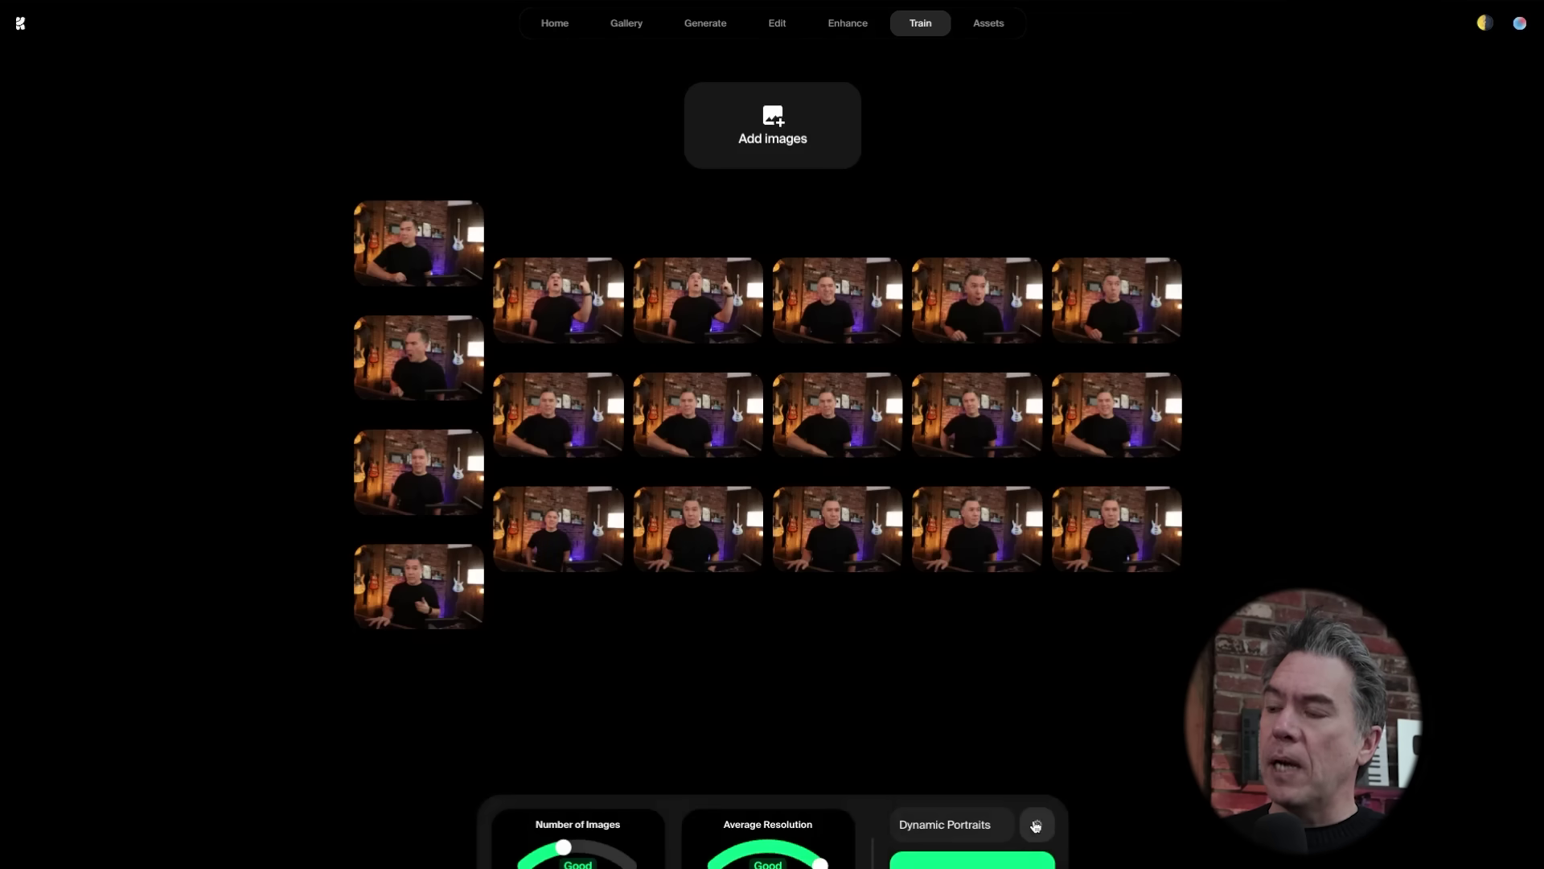
- Start training the Dynamic Portraits model and load it into the Realtime canvas
click(1037, 826)
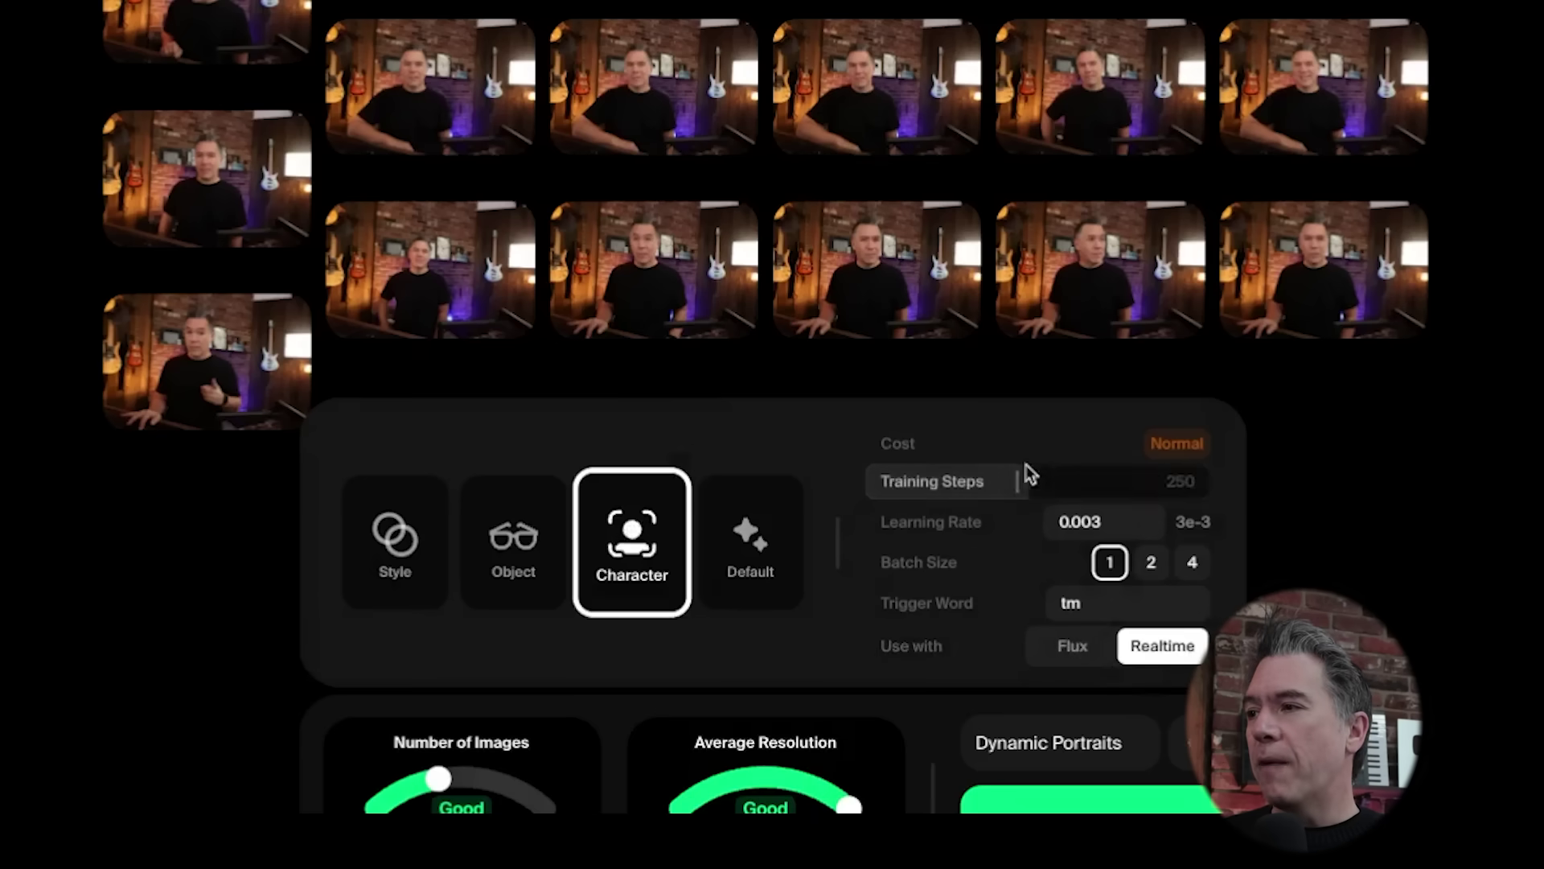
click(1320, 545)
click(1046, 799)
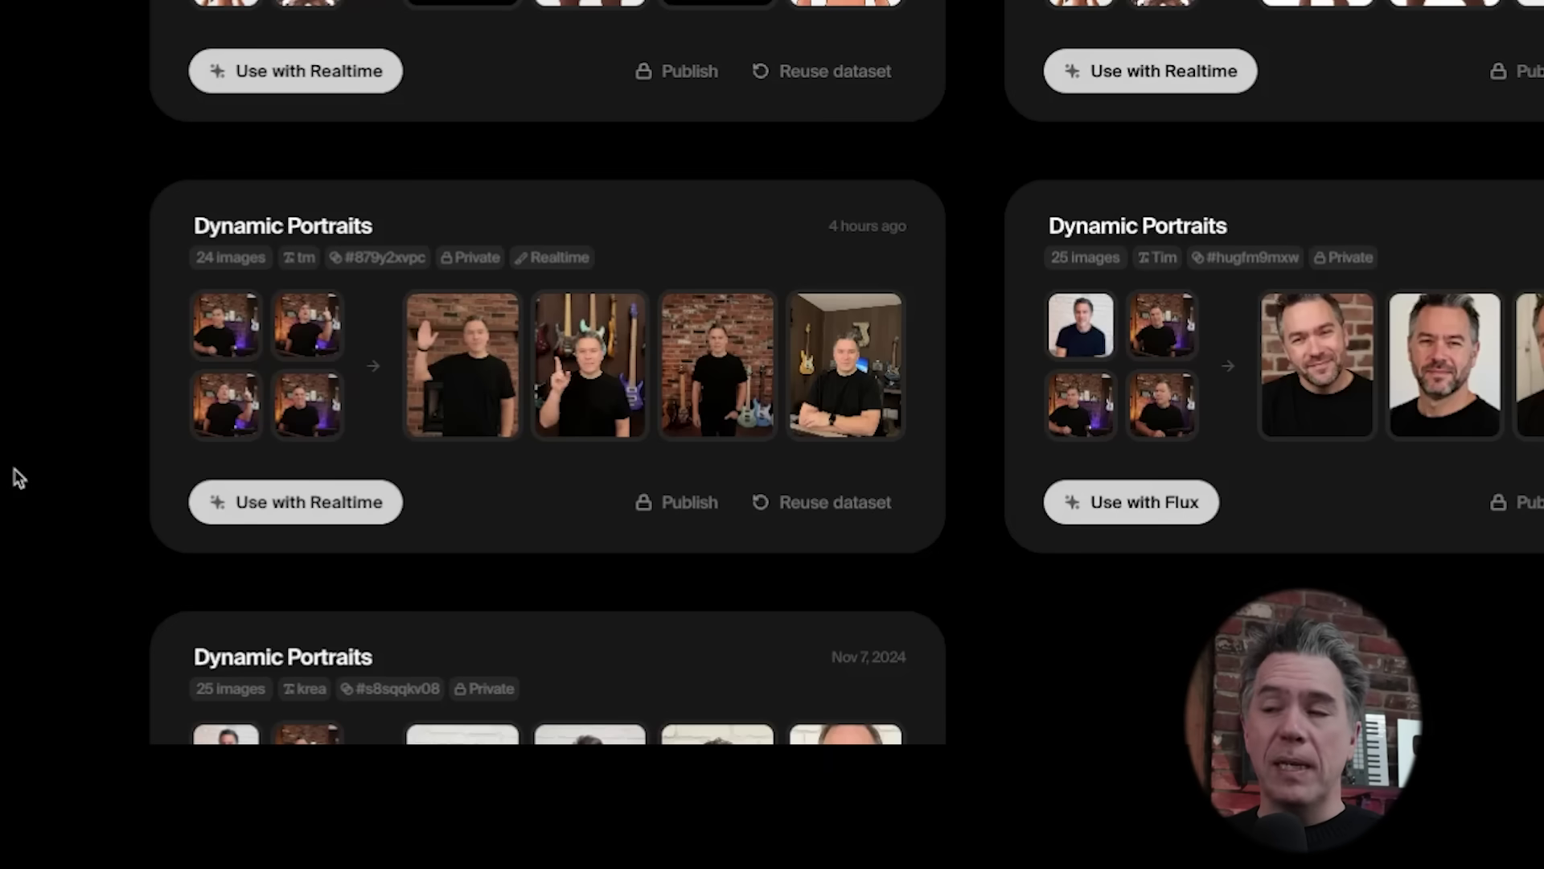
mouse_move(187, 348)
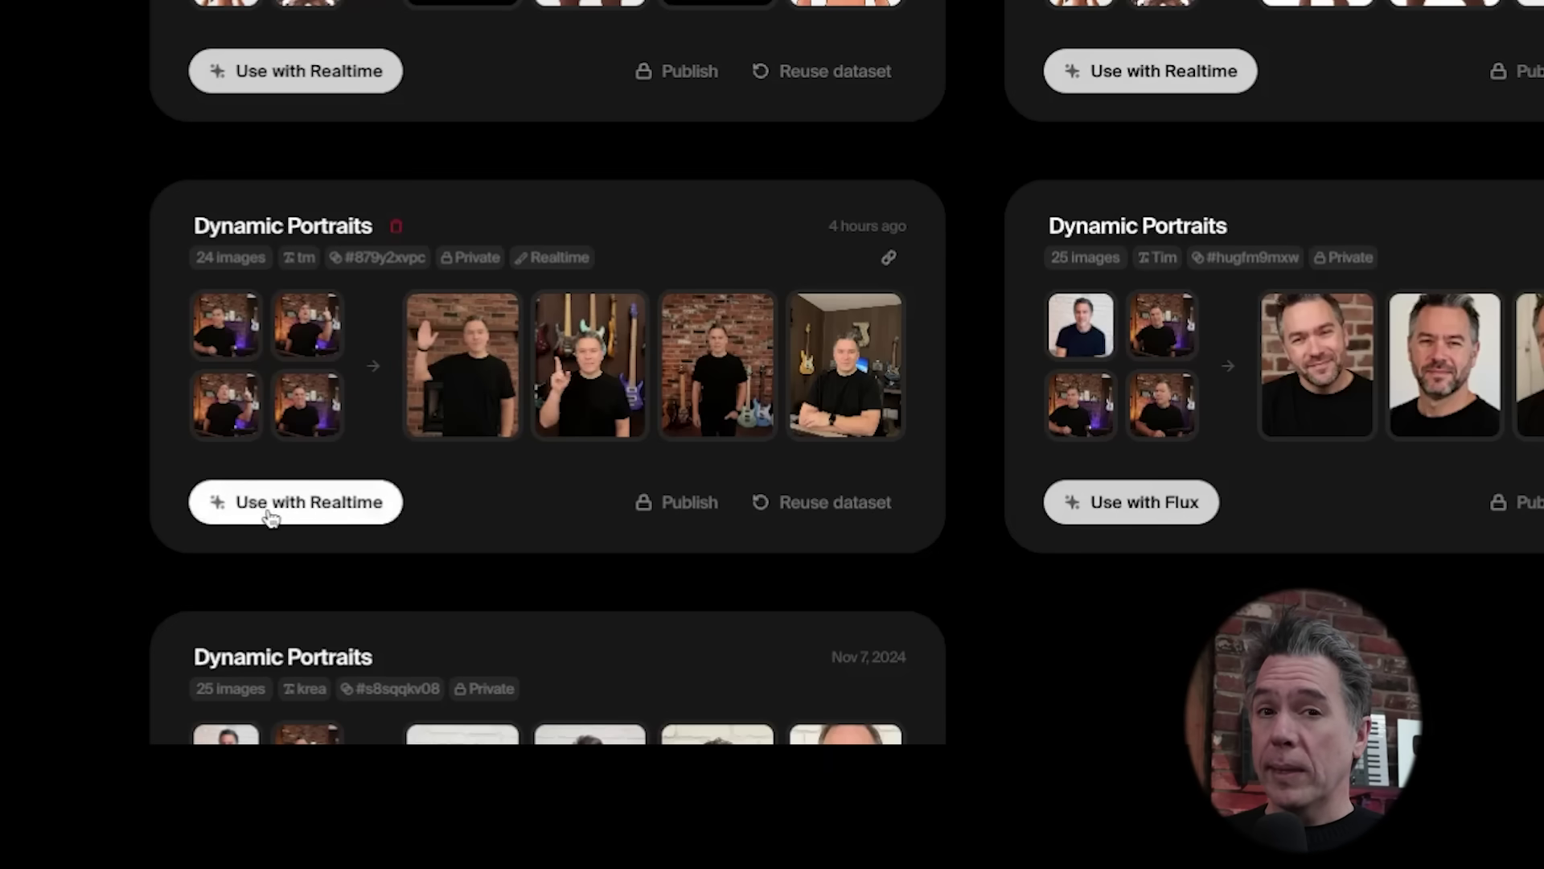
click(268, 510)
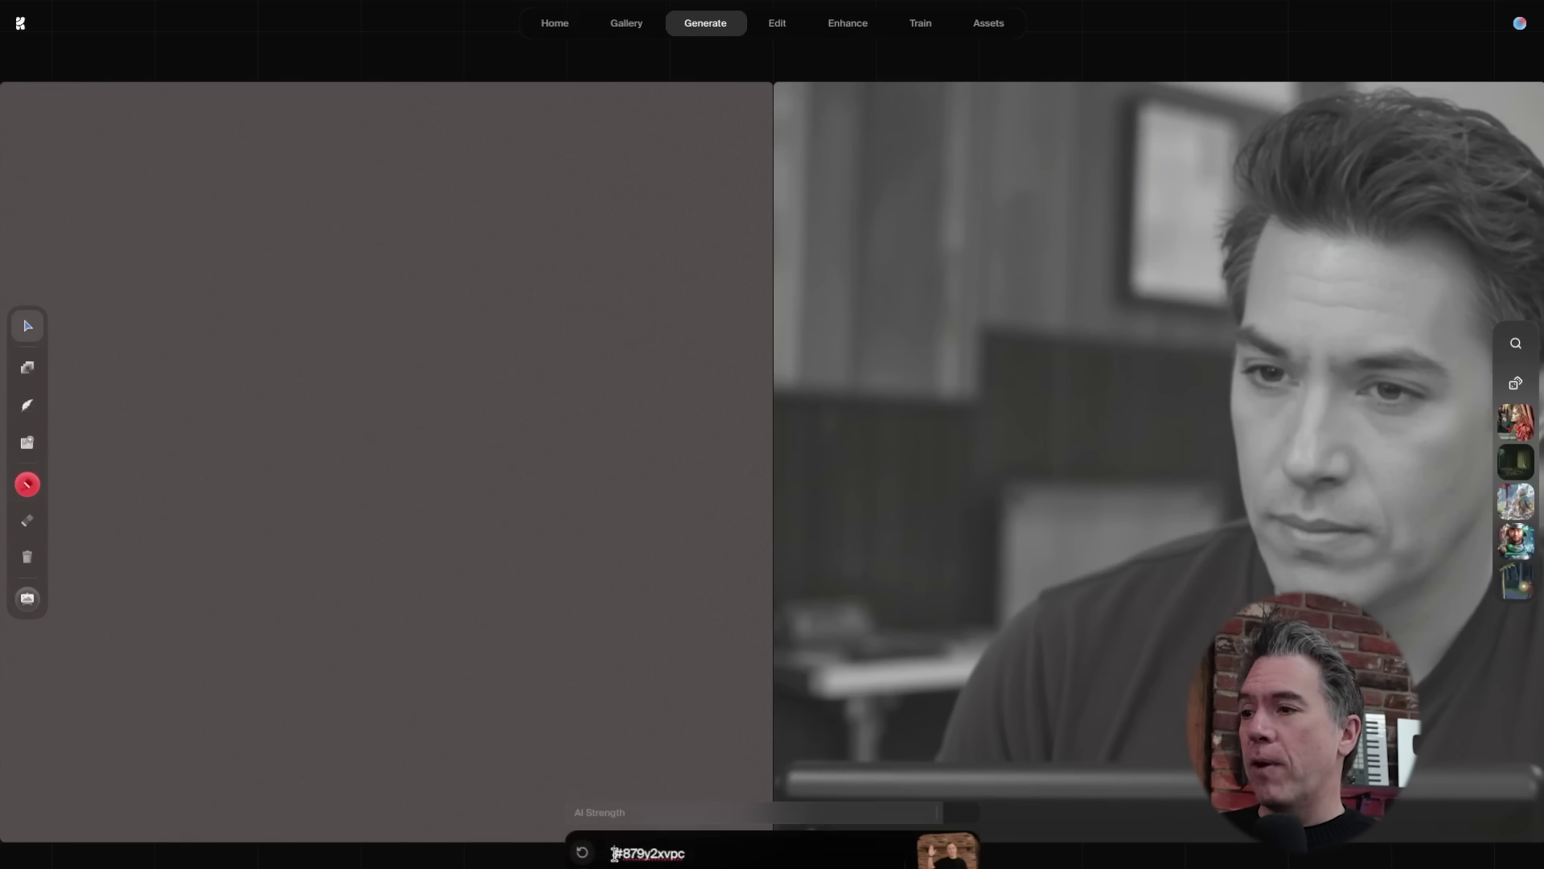
- Enter 'a man in' before the model tag and sketch an orange-and-green walking figure
text(a man in black shirt walking in city)
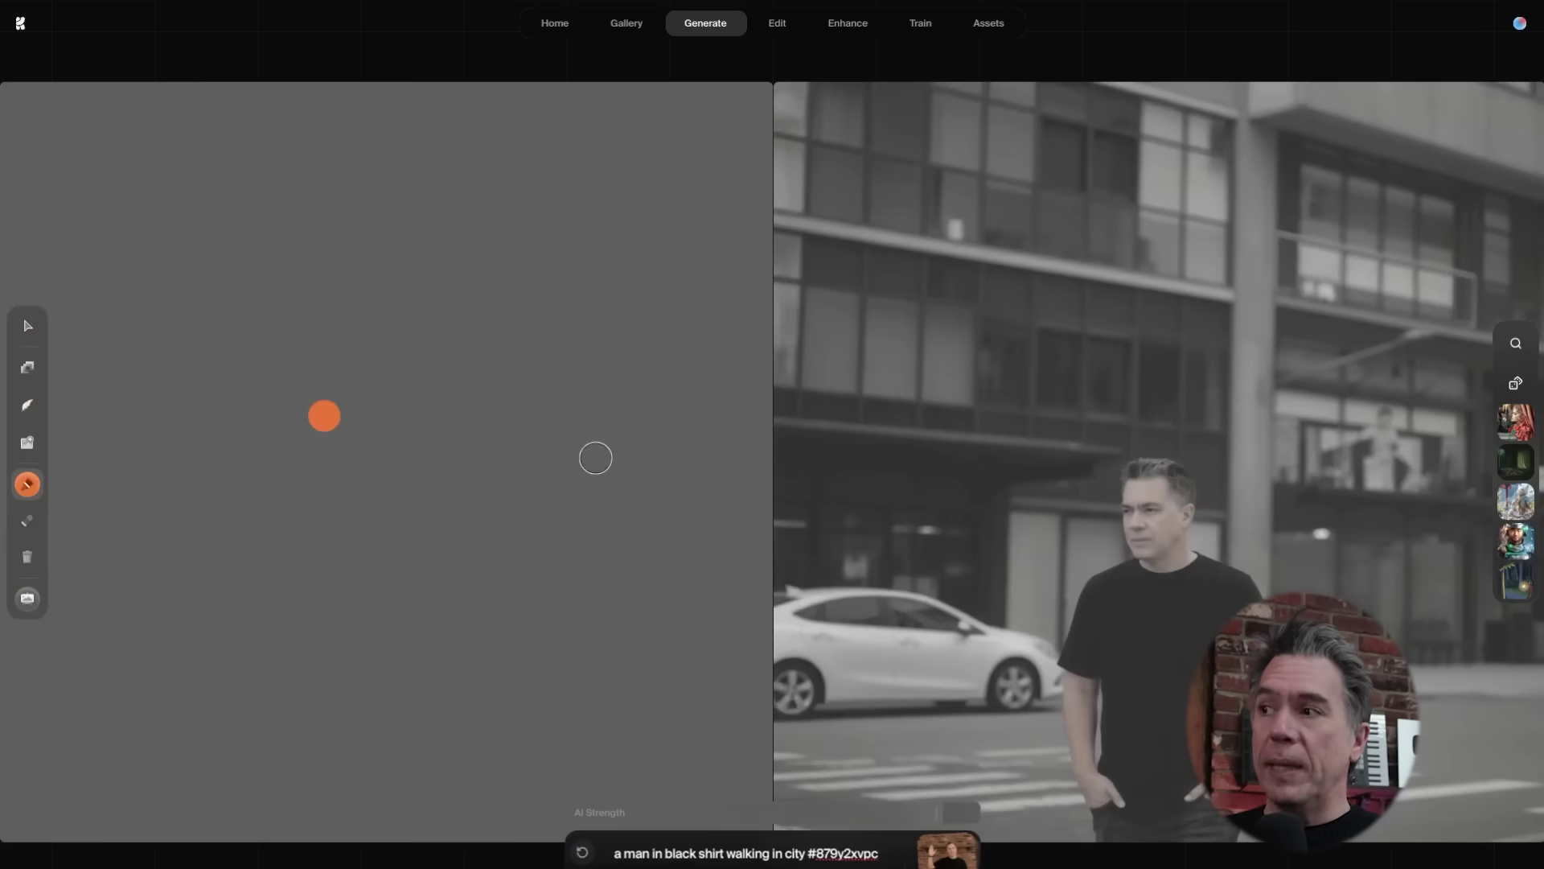
mouse_move(317, 373)
mouse_down()
mouse_move(348, 481)
mouse_move(432, 439)
mouse_move(460, 299)
mouse_move(425, 289)
mouse_move(362, 422)
mouse_up()
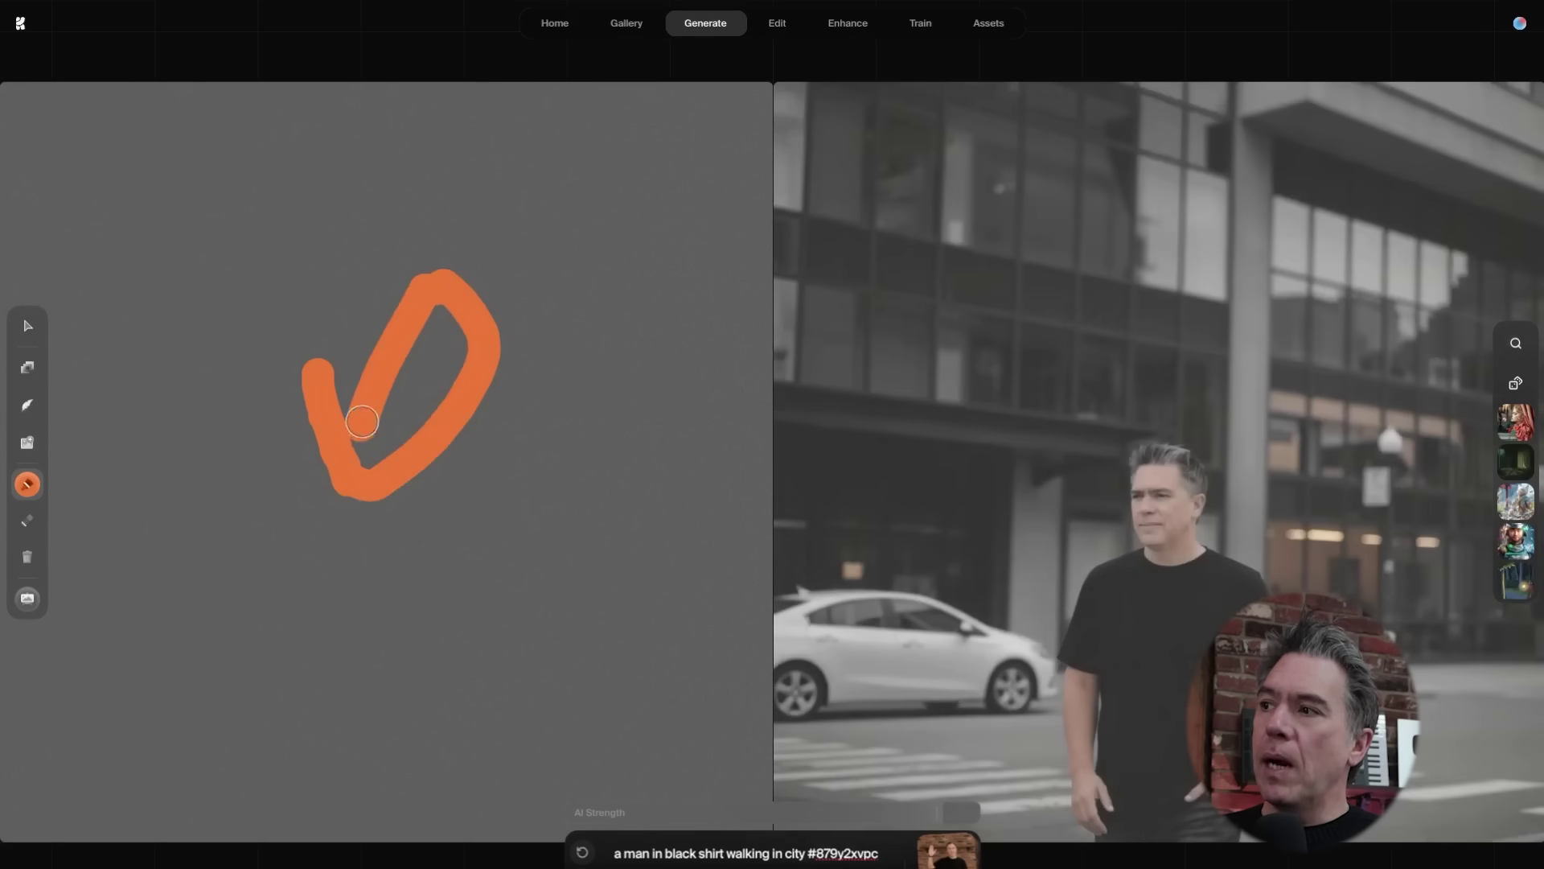
mouse_move(396, 353)
mouse_down()
mouse_move(401, 459)
mouse_move(421, 427)
mouse_move(386, 454)
mouse_move(429, 419)
mouse_move(419, 388)
mouse_move(438, 566)
mouse_move(457, 404)
mouse_move(446, 536)
mouse_move(409, 475)
mouse_move(400, 585)
mouse_move(405, 527)
mouse_move(441, 495)
mouse_move(437, 549)
mouse_move(562, 605)
mouse_move(400, 585)
mouse_move(562, 620)
mouse_move(540, 621)
mouse_move(603, 599)
mouse_move(622, 625)
mouse_move(641, 601)
mouse_move(679, 644)
mouse_up()
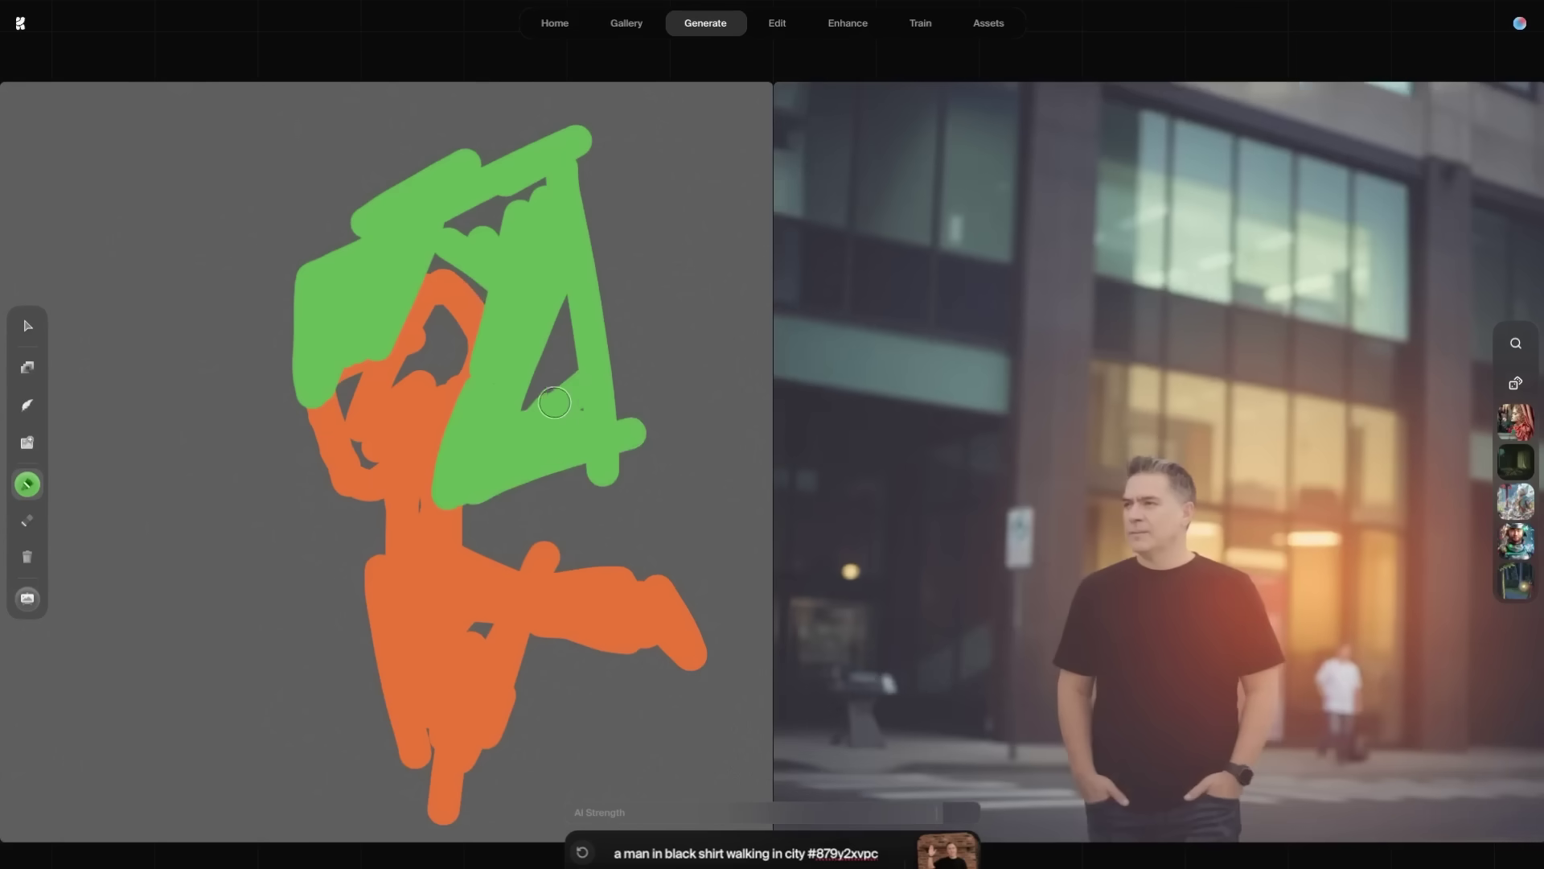
mouse_move(555, 402)
mouse_down()
mouse_move(563, 330)
mouse_move(592, 353)
mouse_move(607, 346)
mouse_up()
mouse_move(258, 346)
mouse_down()
mouse_move(307, 639)
mouse_move(305, 360)
mouse_move(332, 601)
mouse_move(362, 368)
mouse_move(344, 615)
mouse_move(374, 477)
mouse_move(365, 618)
mouse_move(390, 529)
mouse_move(366, 631)
mouse_move(321, 640)
mouse_move(309, 441)
mouse_up()
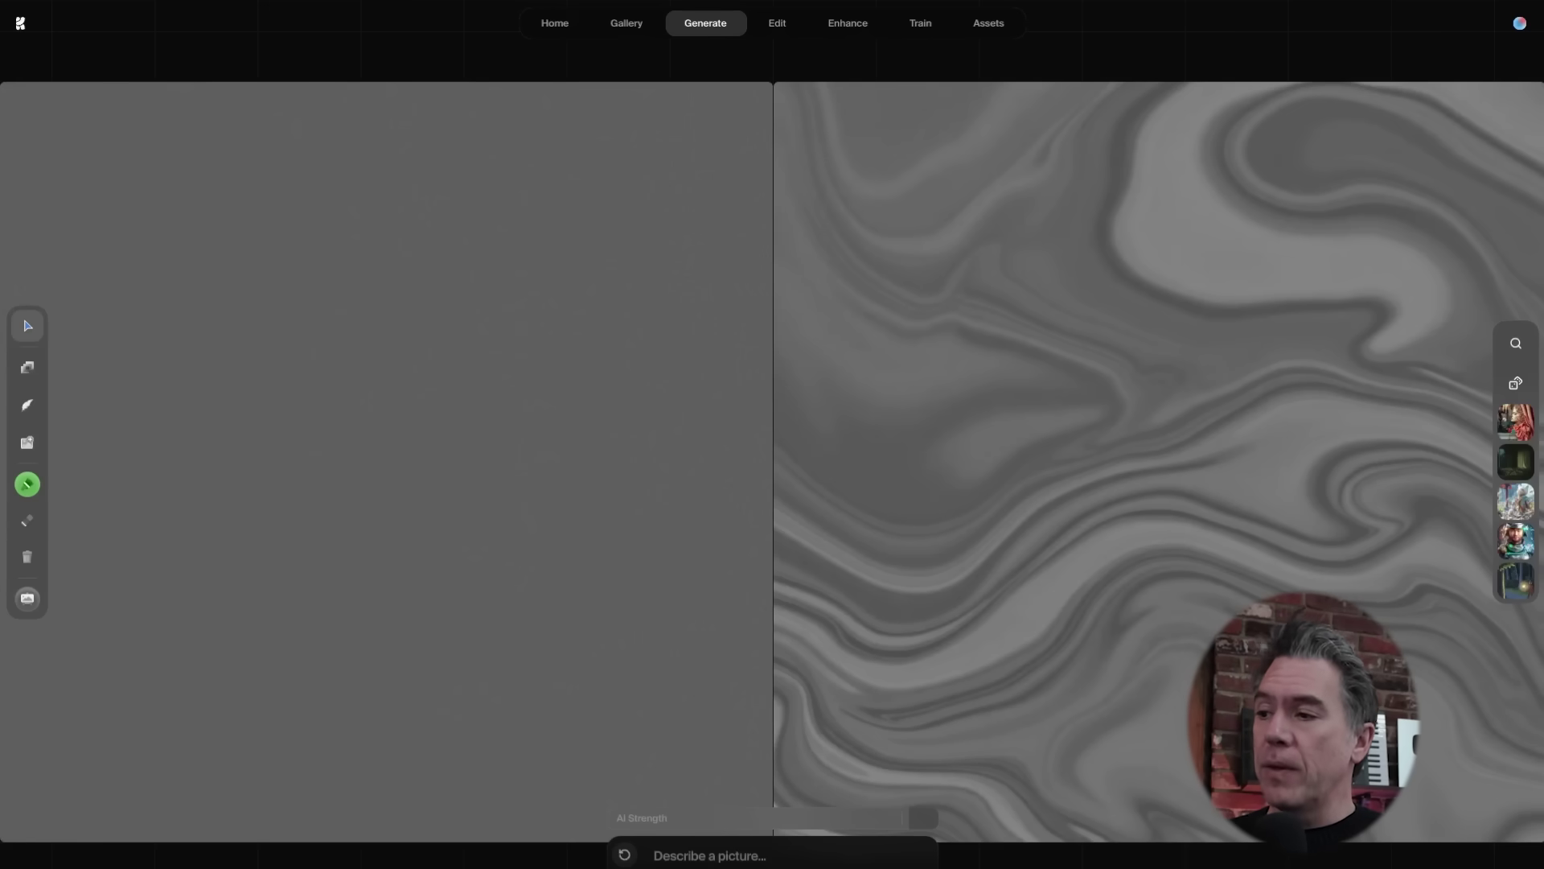
- Add the fighter jet photo to the canvas and position it
drag(765, 751, 383, 394)
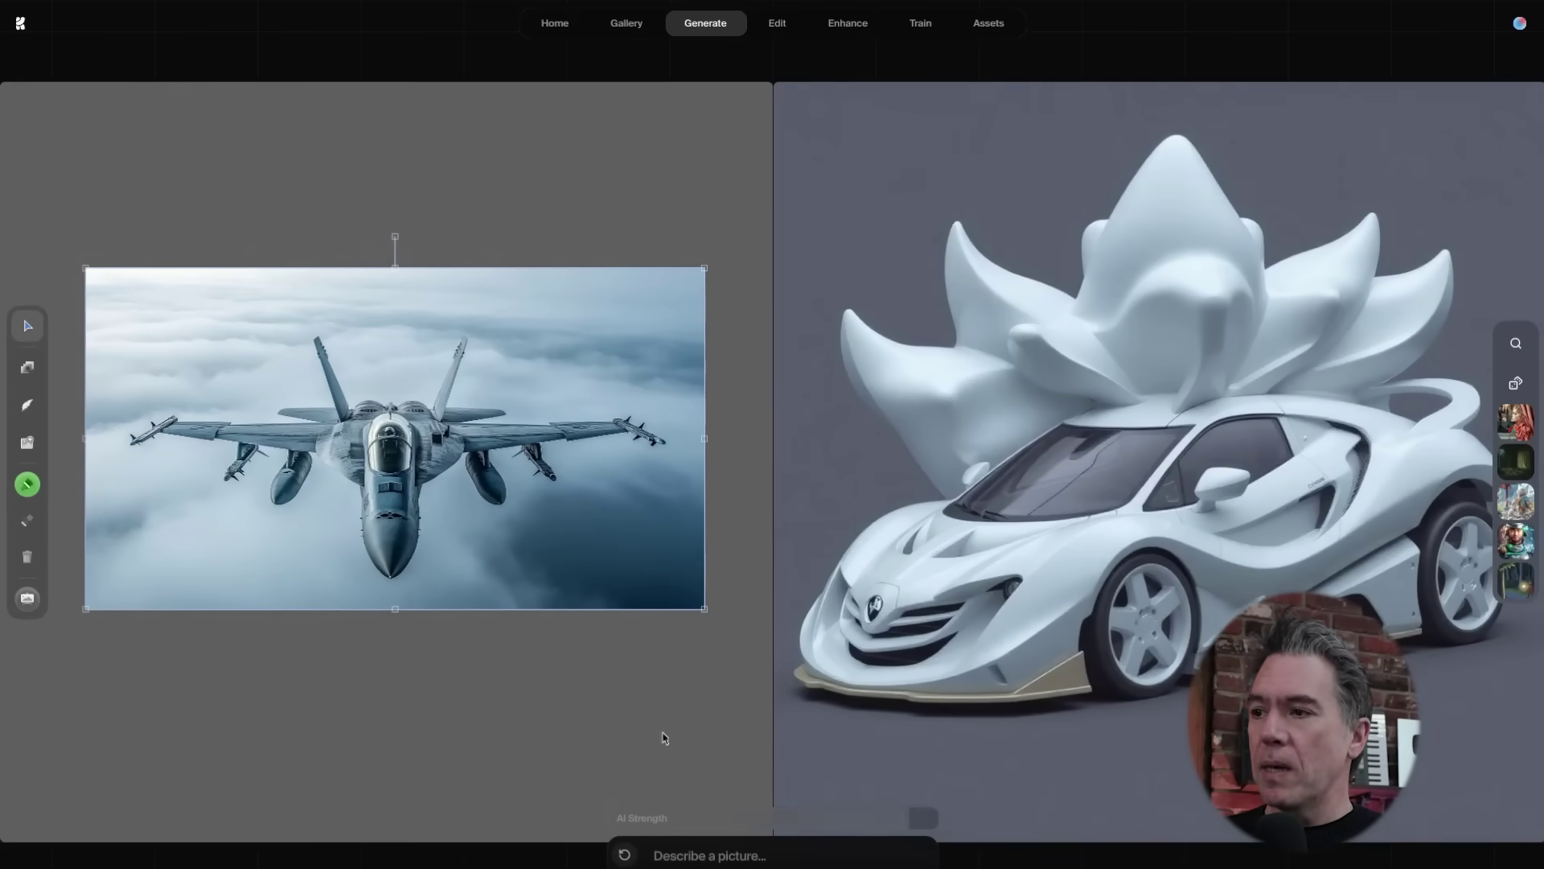
drag(363, 494, 386, 380)
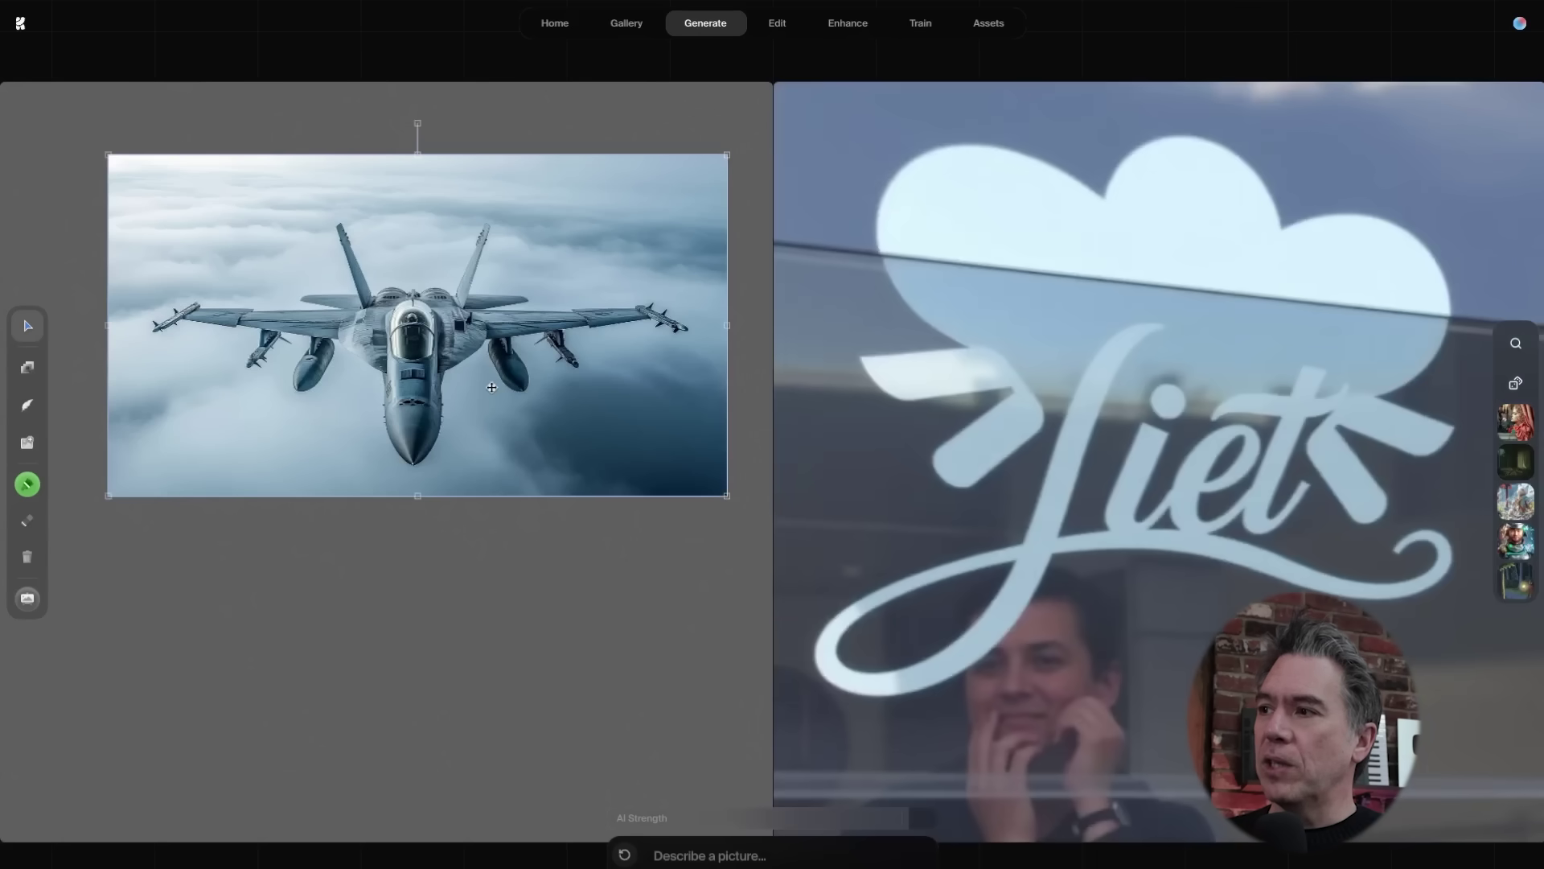
drag(493, 386, 463, 479)
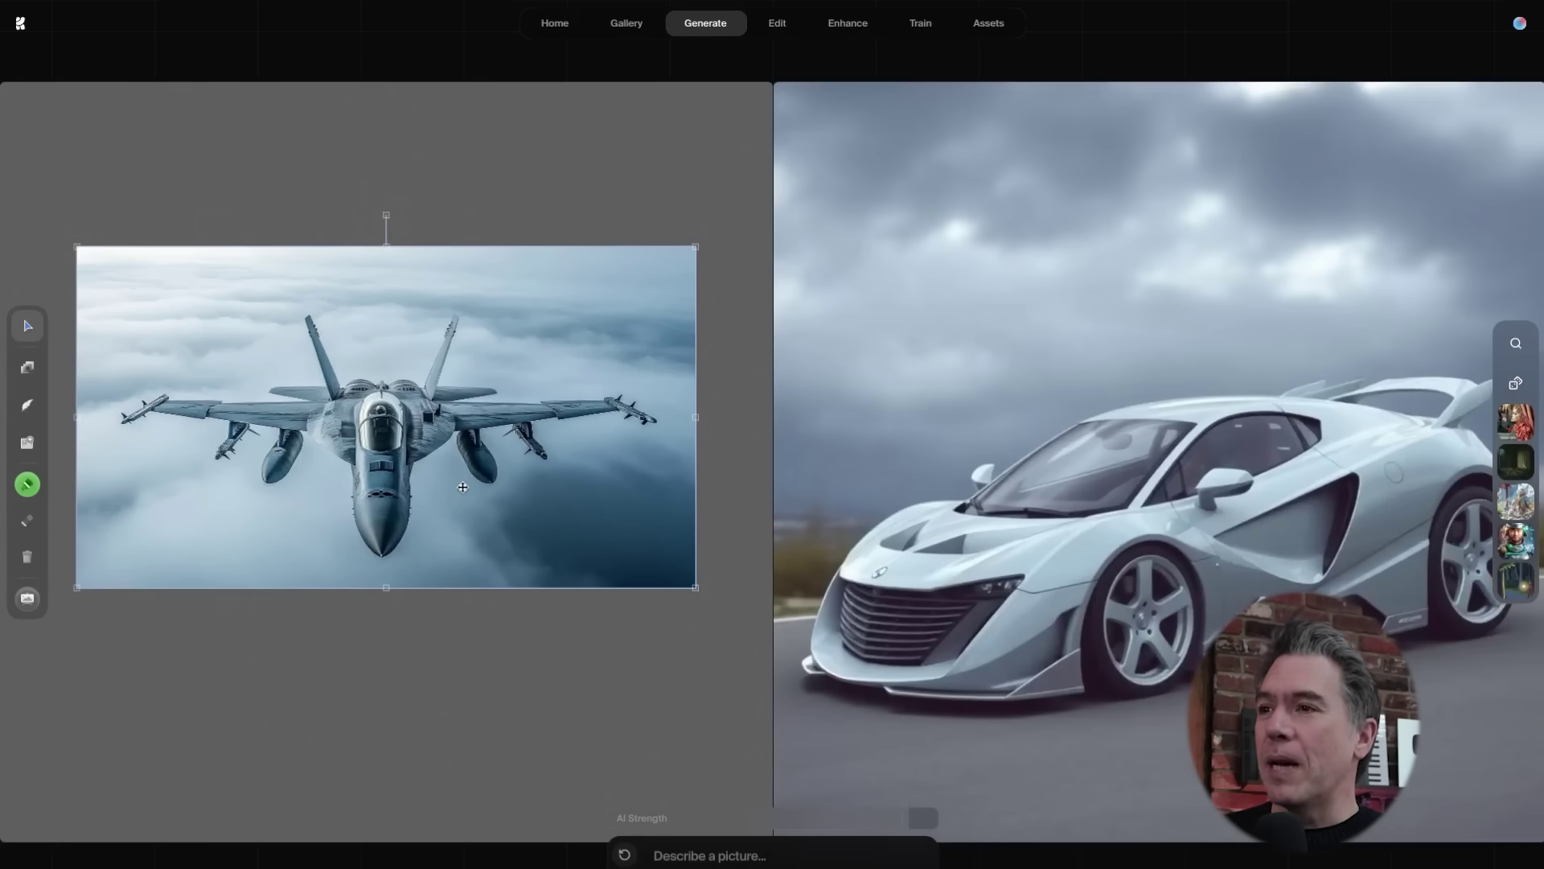
drag(462, 487, 468, 490)
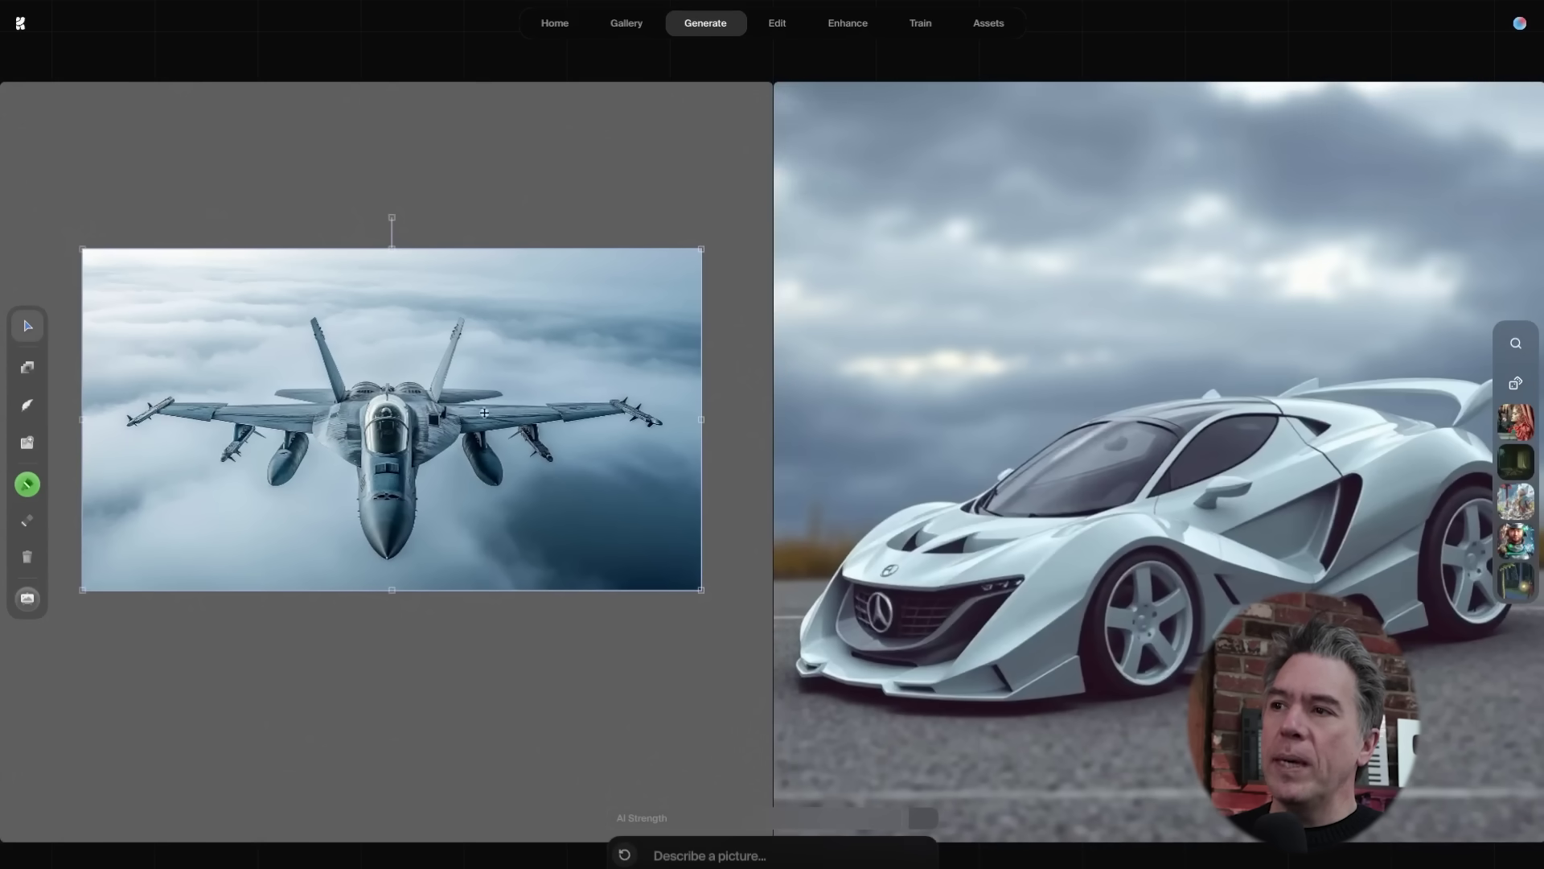
- Remove the jet photo's cloudy background, leaving the cut-out jet
right_click(365, 344)
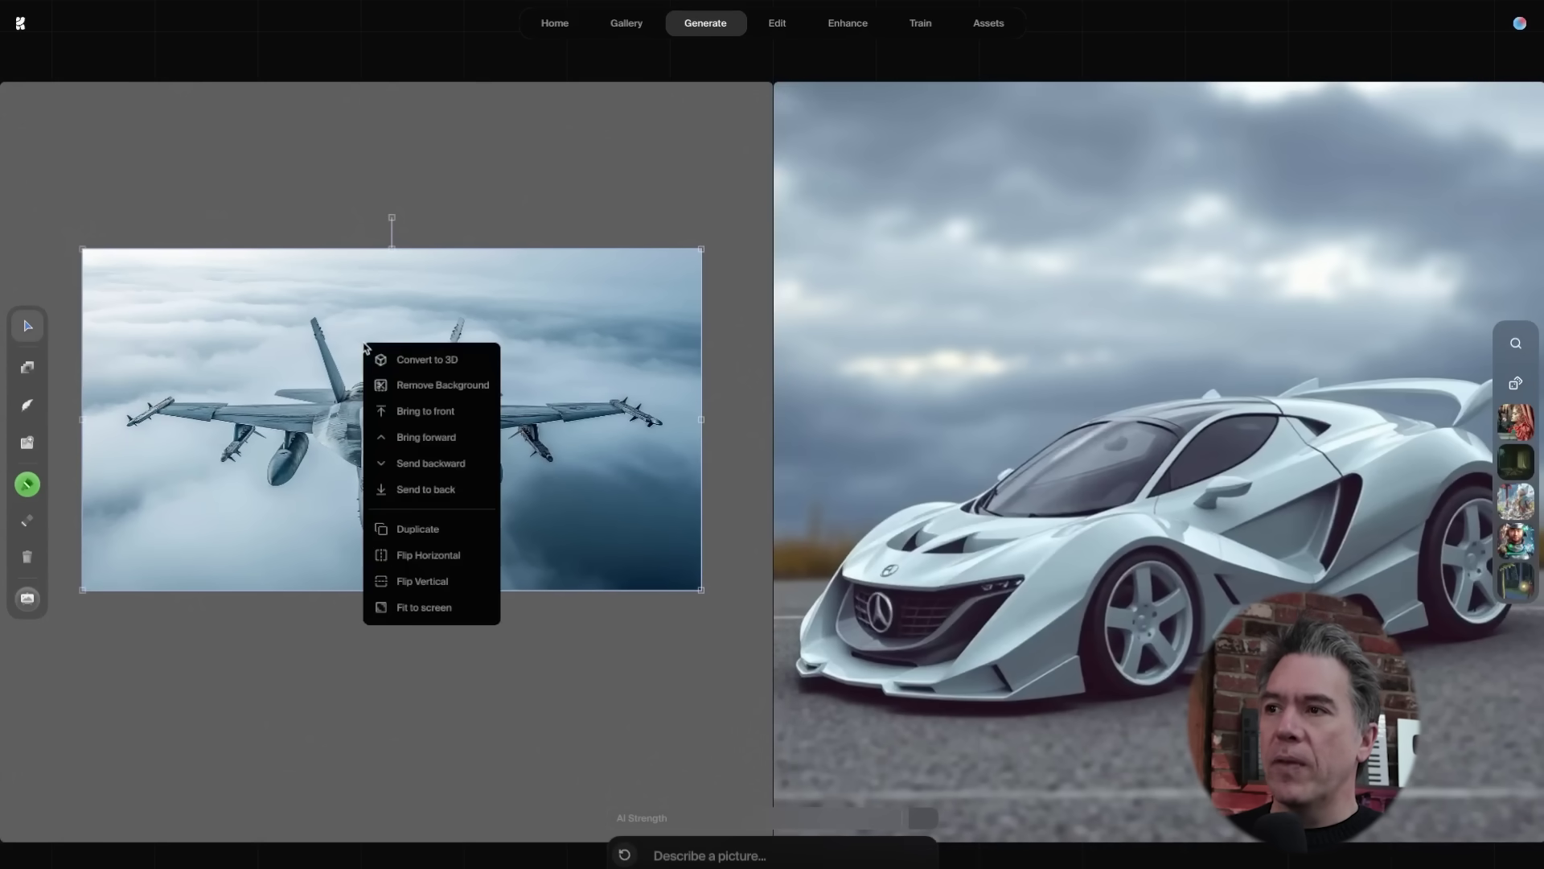
click(434, 385)
right_click(409, 441)
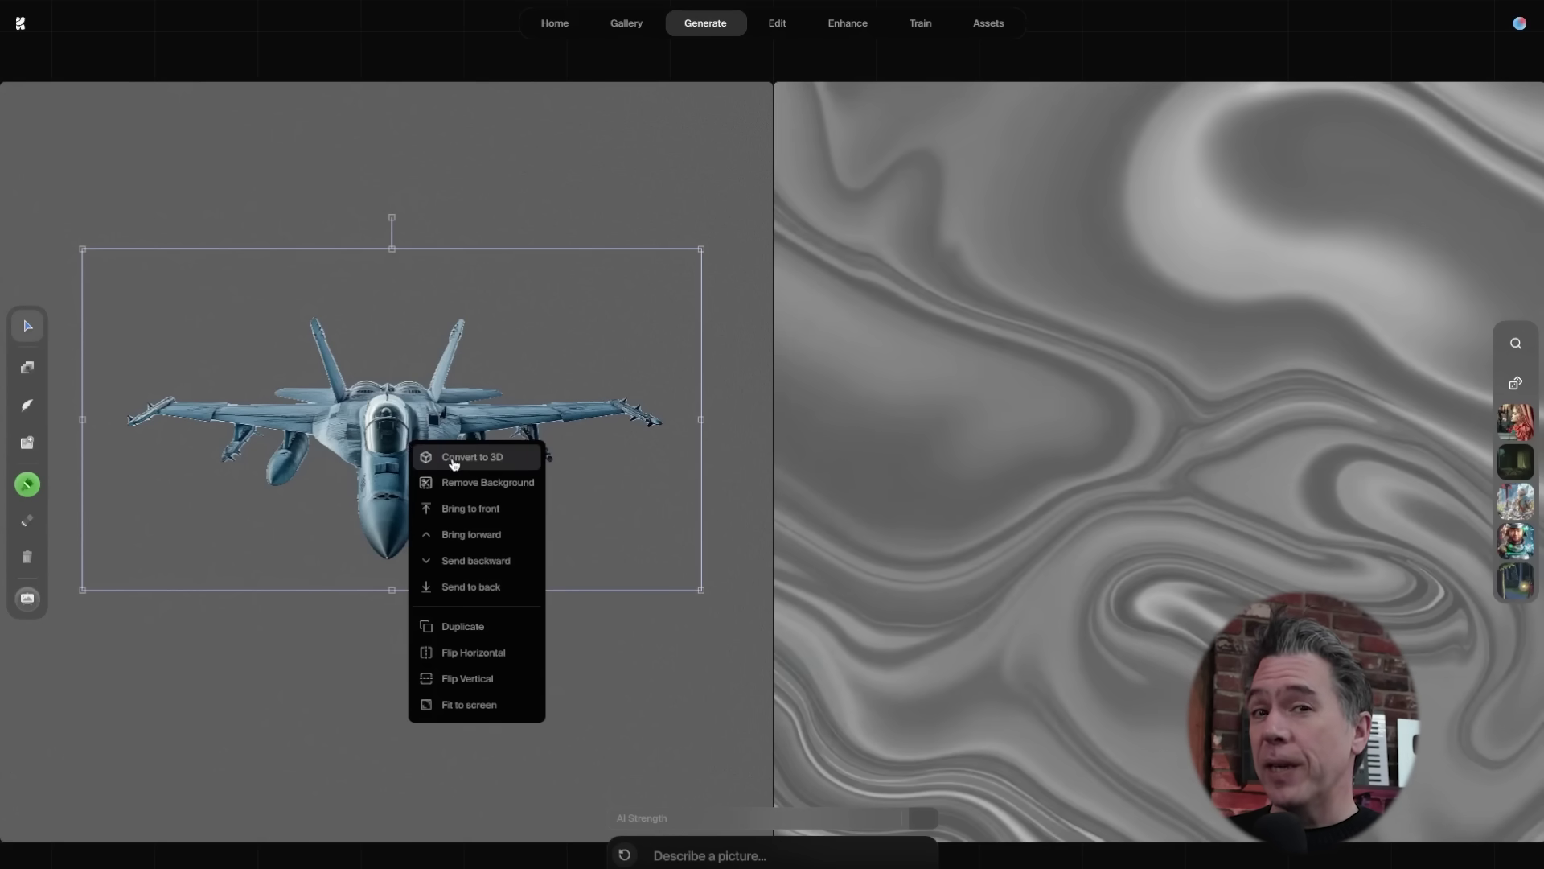
- Convert the jet to 3D, delete the flat copy, and rotate the model to a front view
click(453, 464)
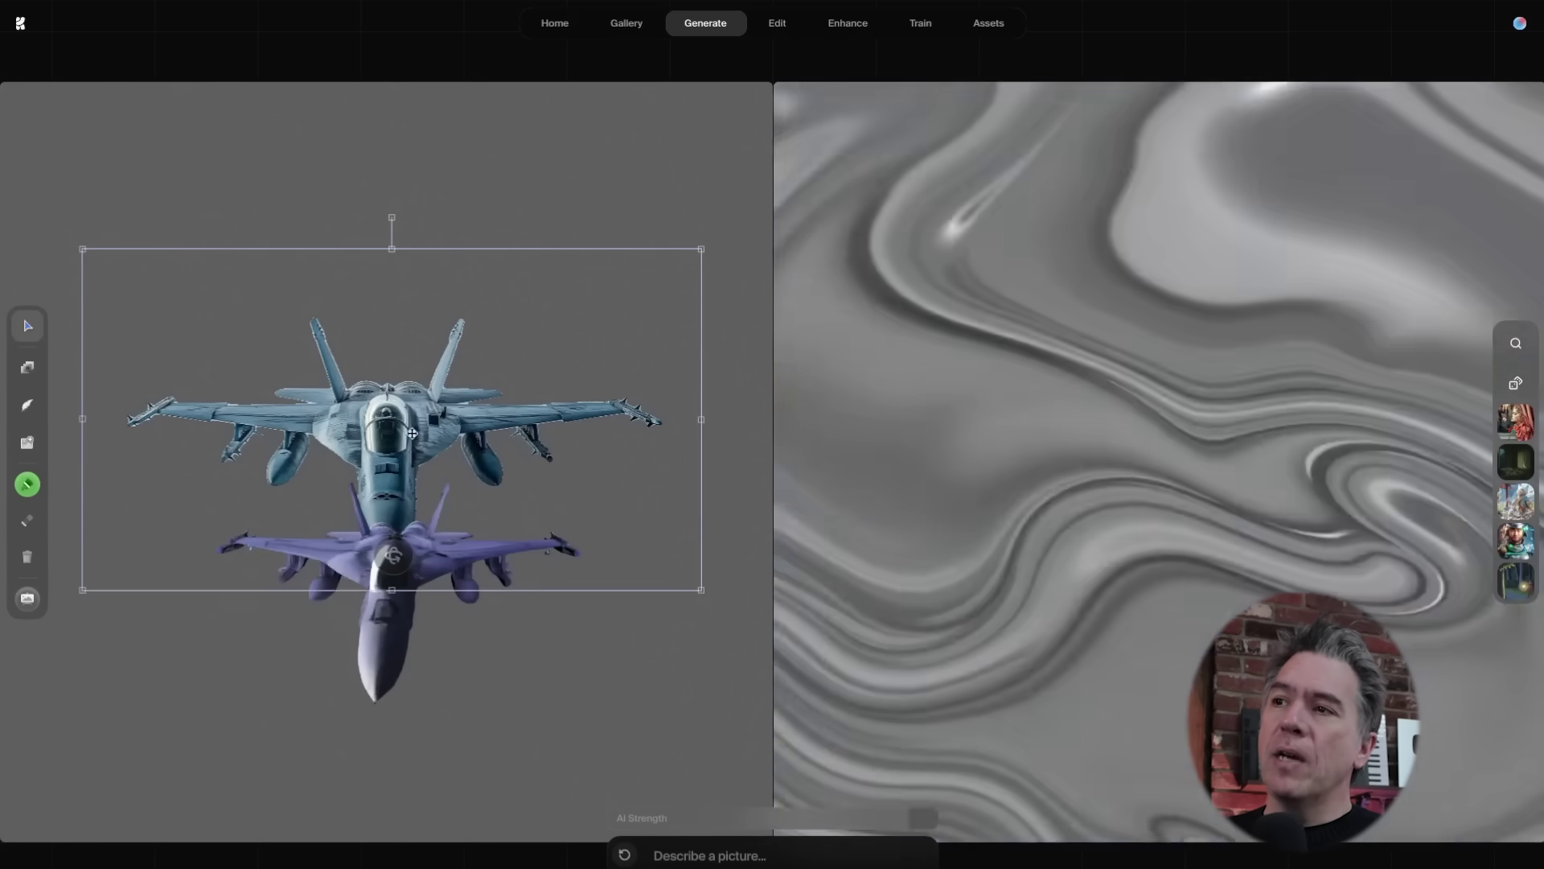
drag(411, 431, 411, 319)
key(Delete)
drag(409, 561, 394, 555)
click(698, 849)
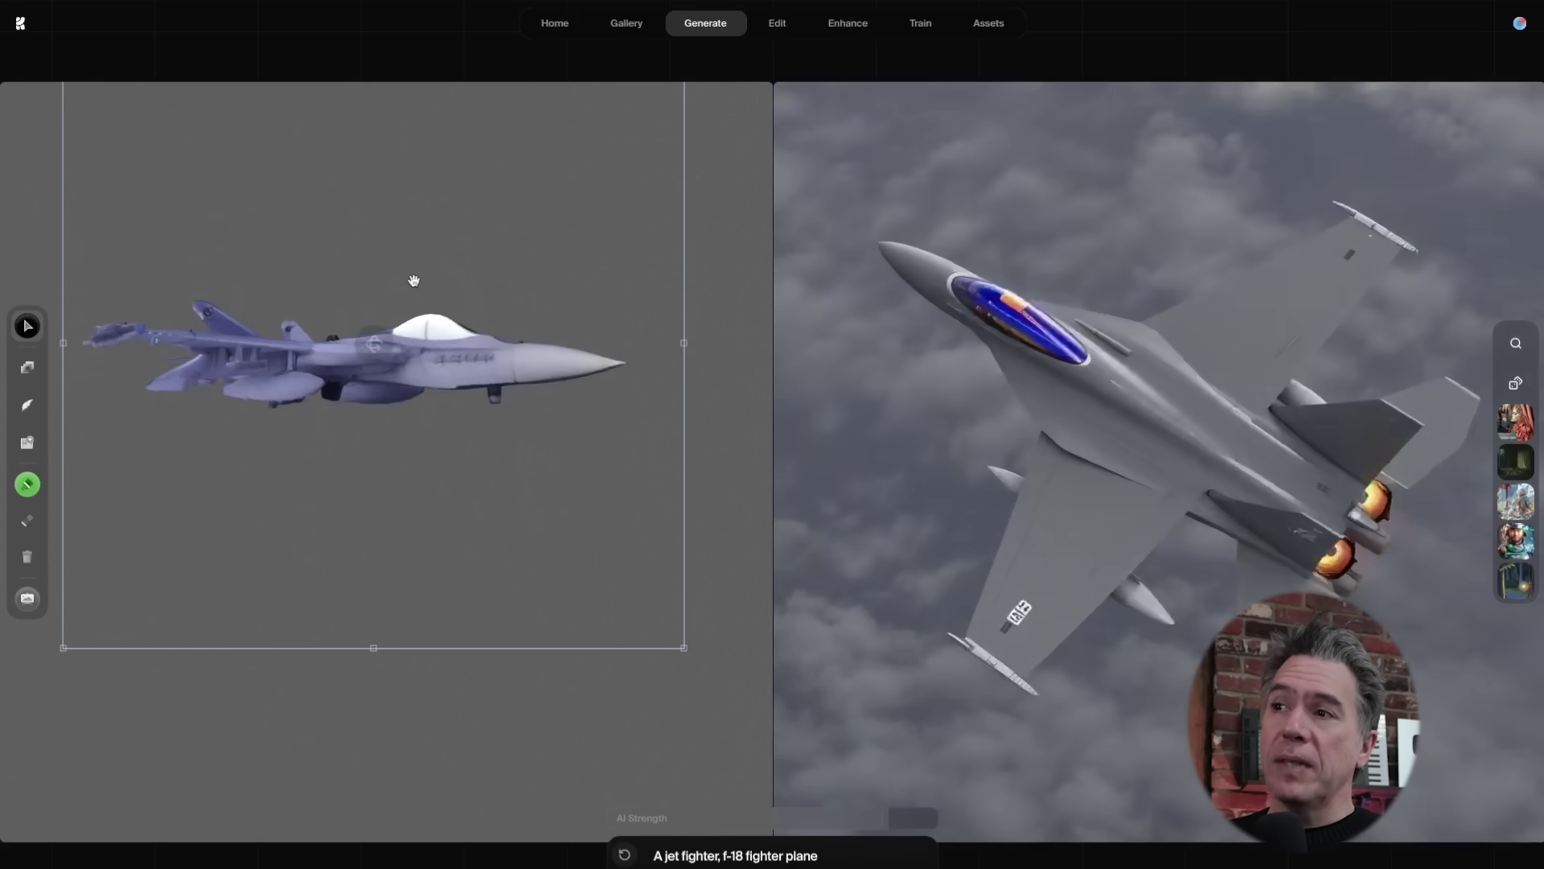
drag(403, 254, 375, 342)
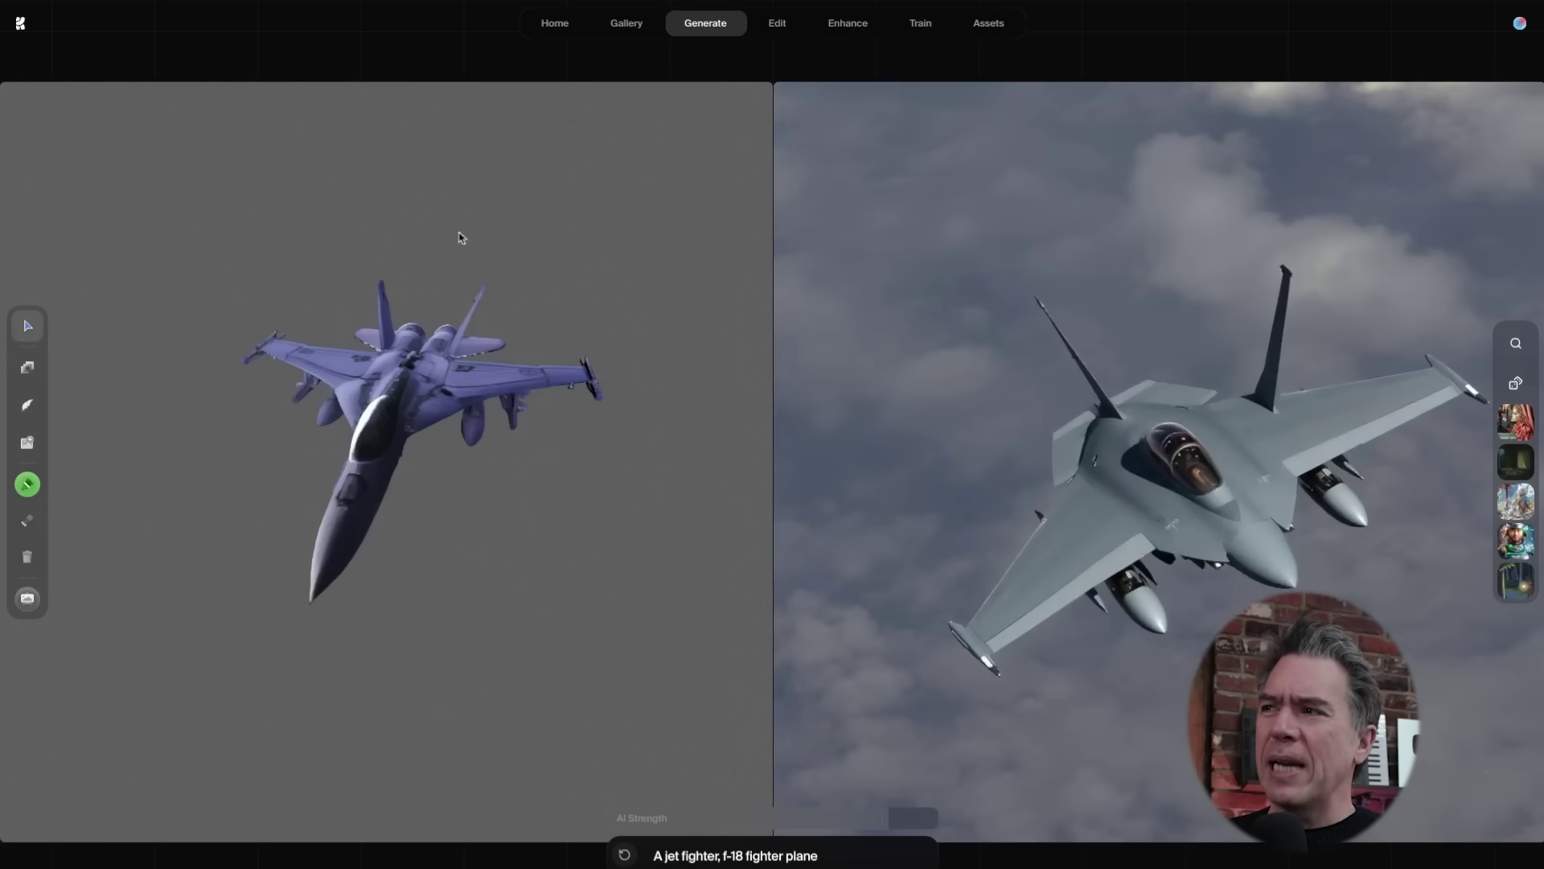
- Generate an aerial city street image, enlarge it, send it behind the jet, and re-angle the jet
click(28, 406)
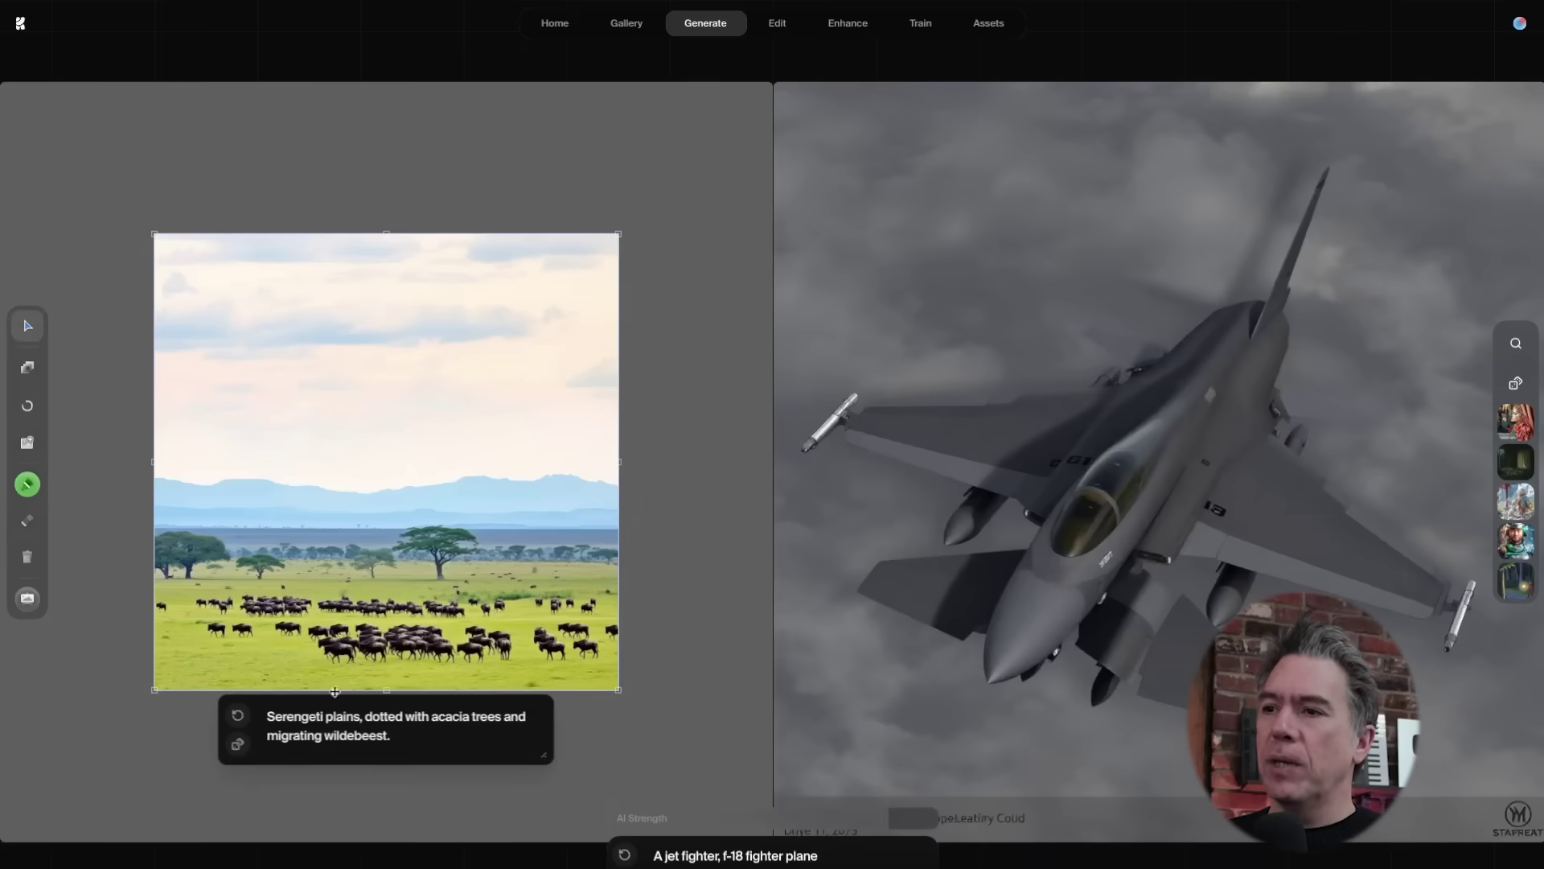
drag(415, 741, 256, 710)
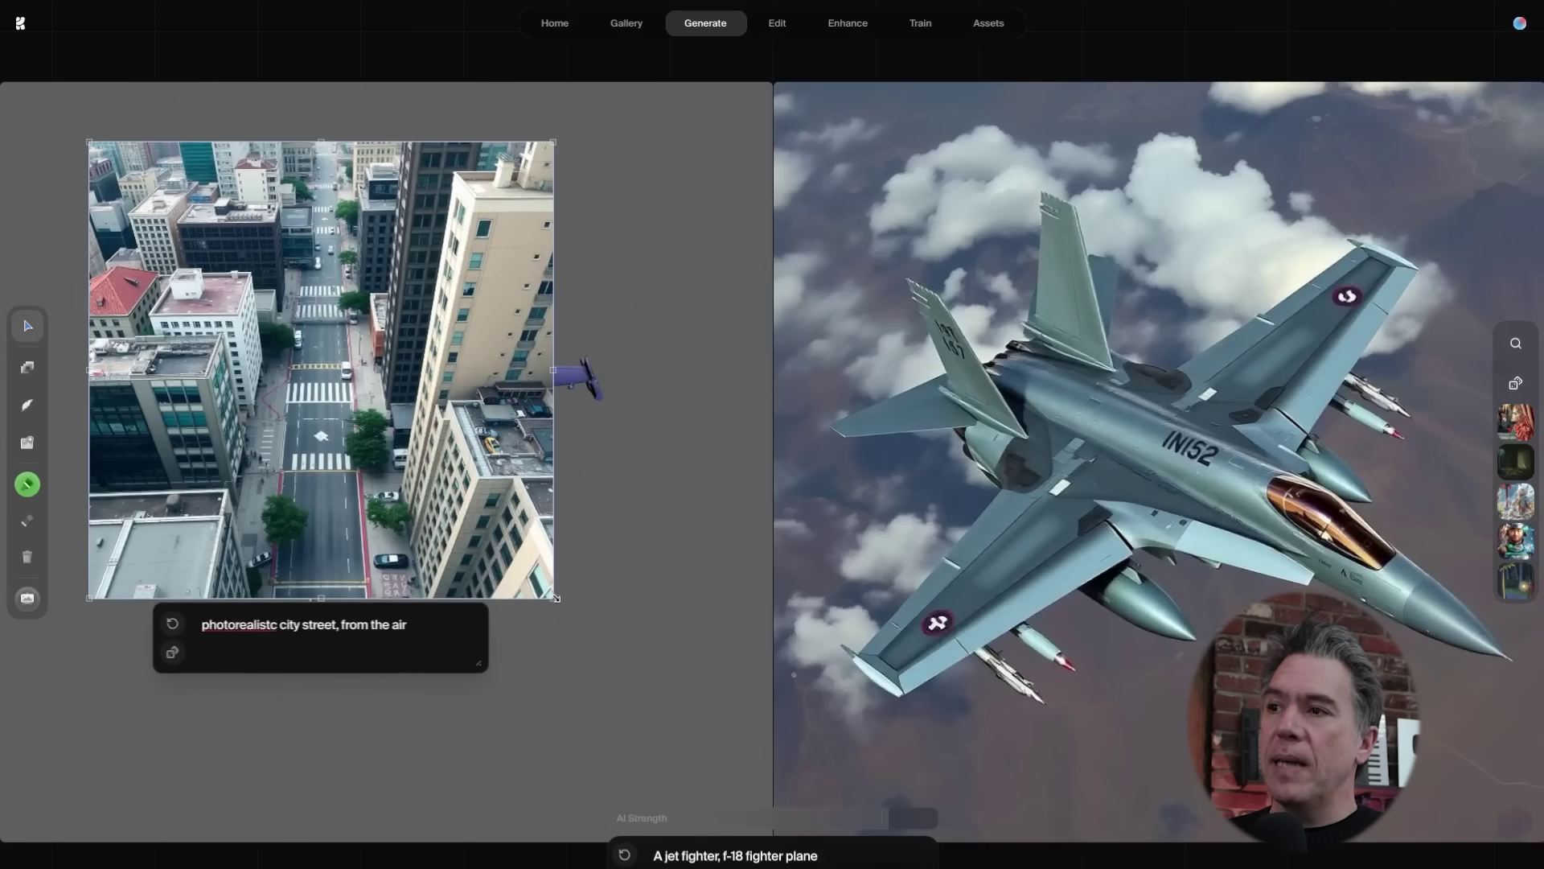
drag(555, 599, 765, 762)
drag(471, 491, 412, 436)
right_click(412, 437)
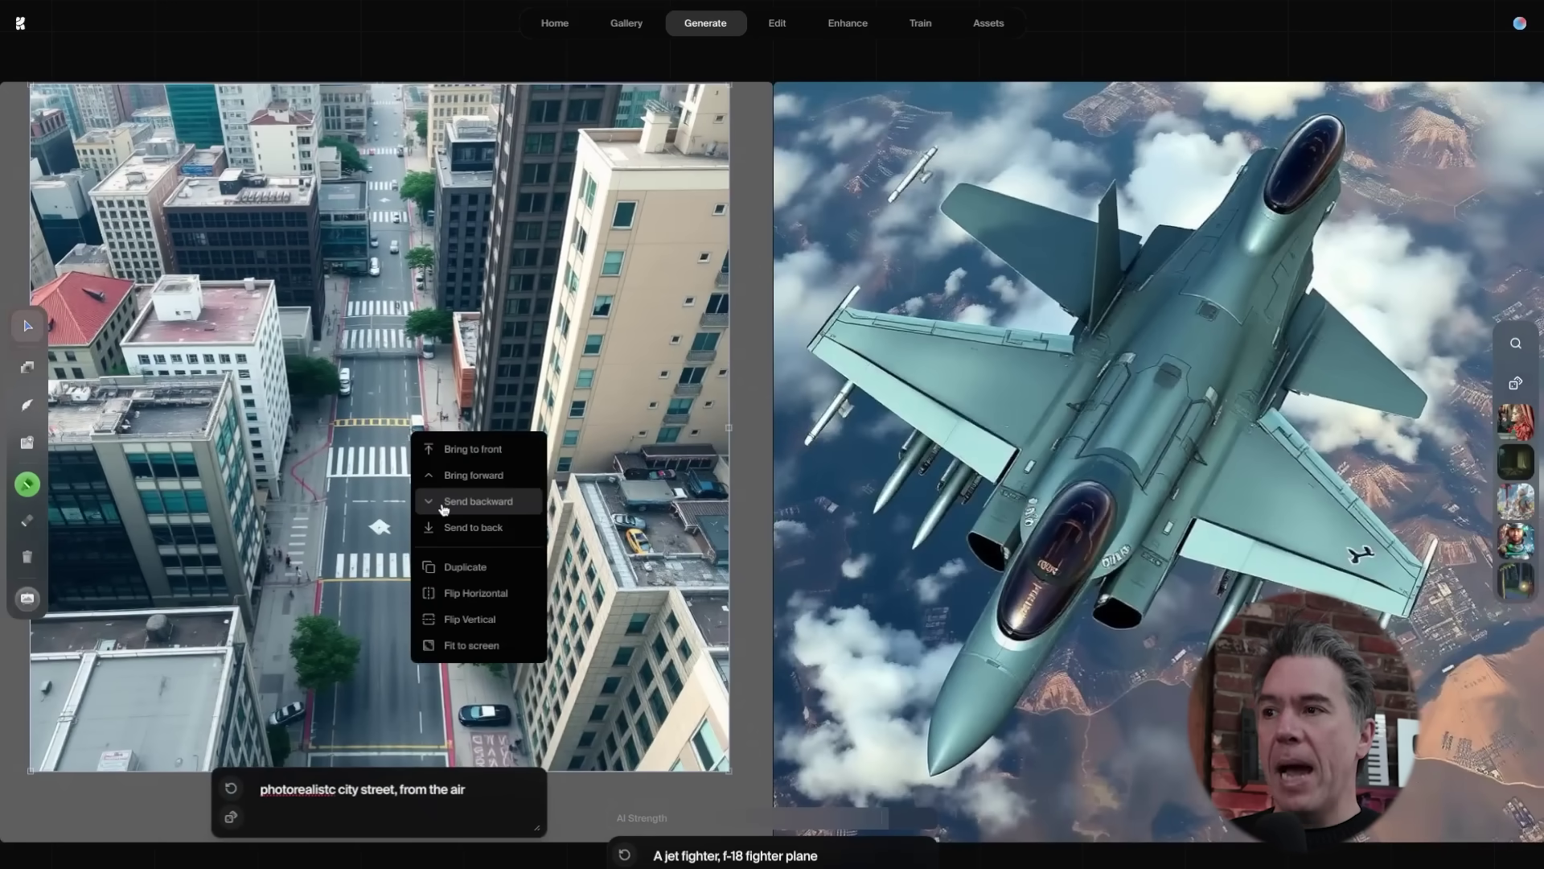
click(443, 502)
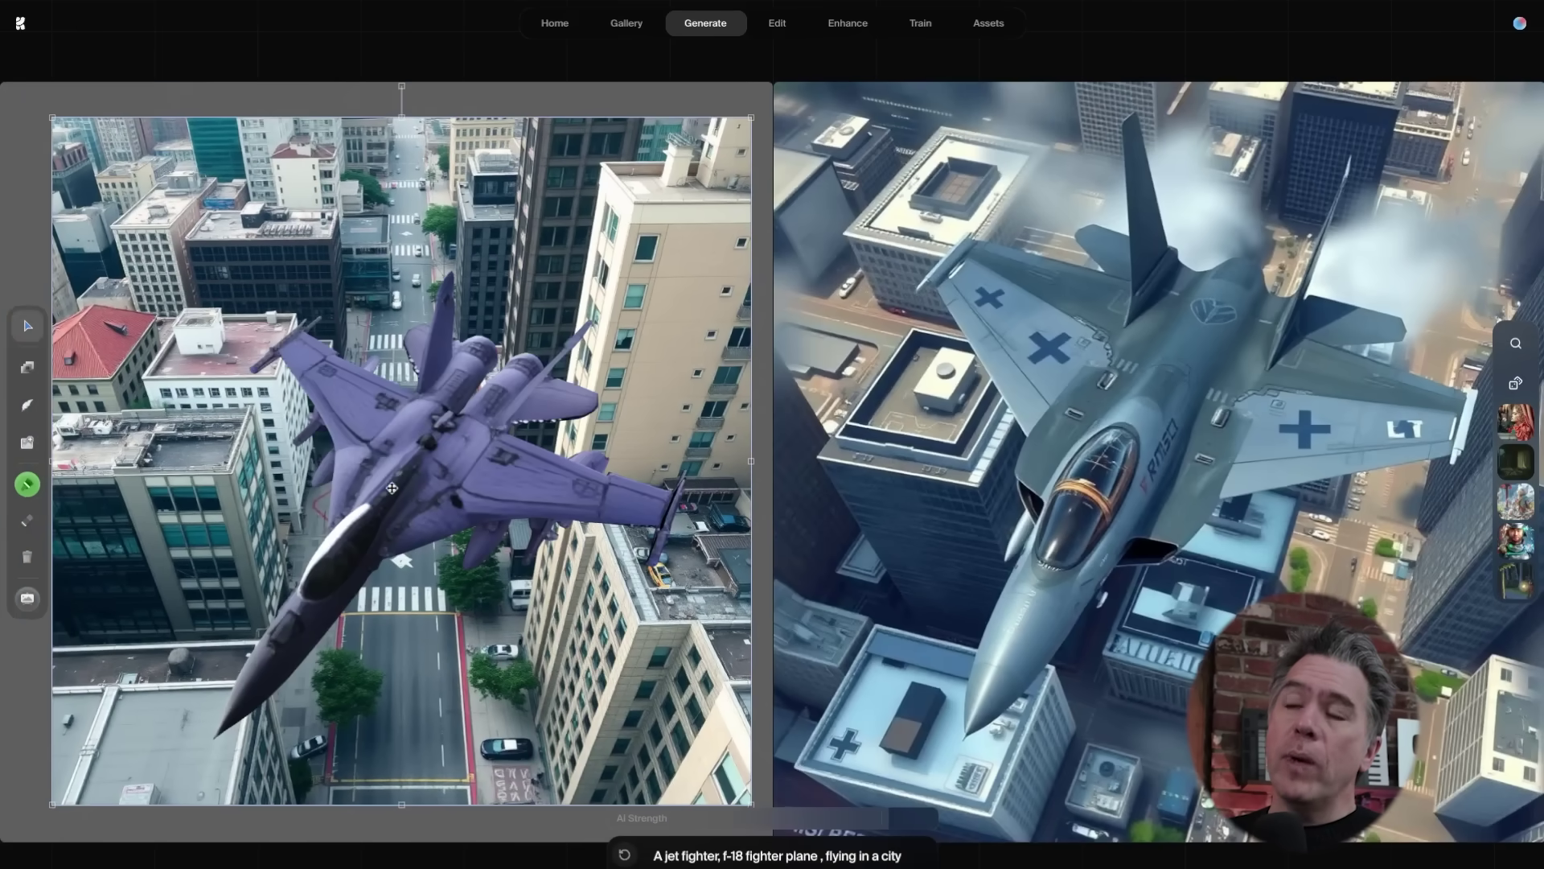
mouse_move(391, 488)
mouse_down()
mouse_move(392, 467)
mouse_move(407, 486)
mouse_up()
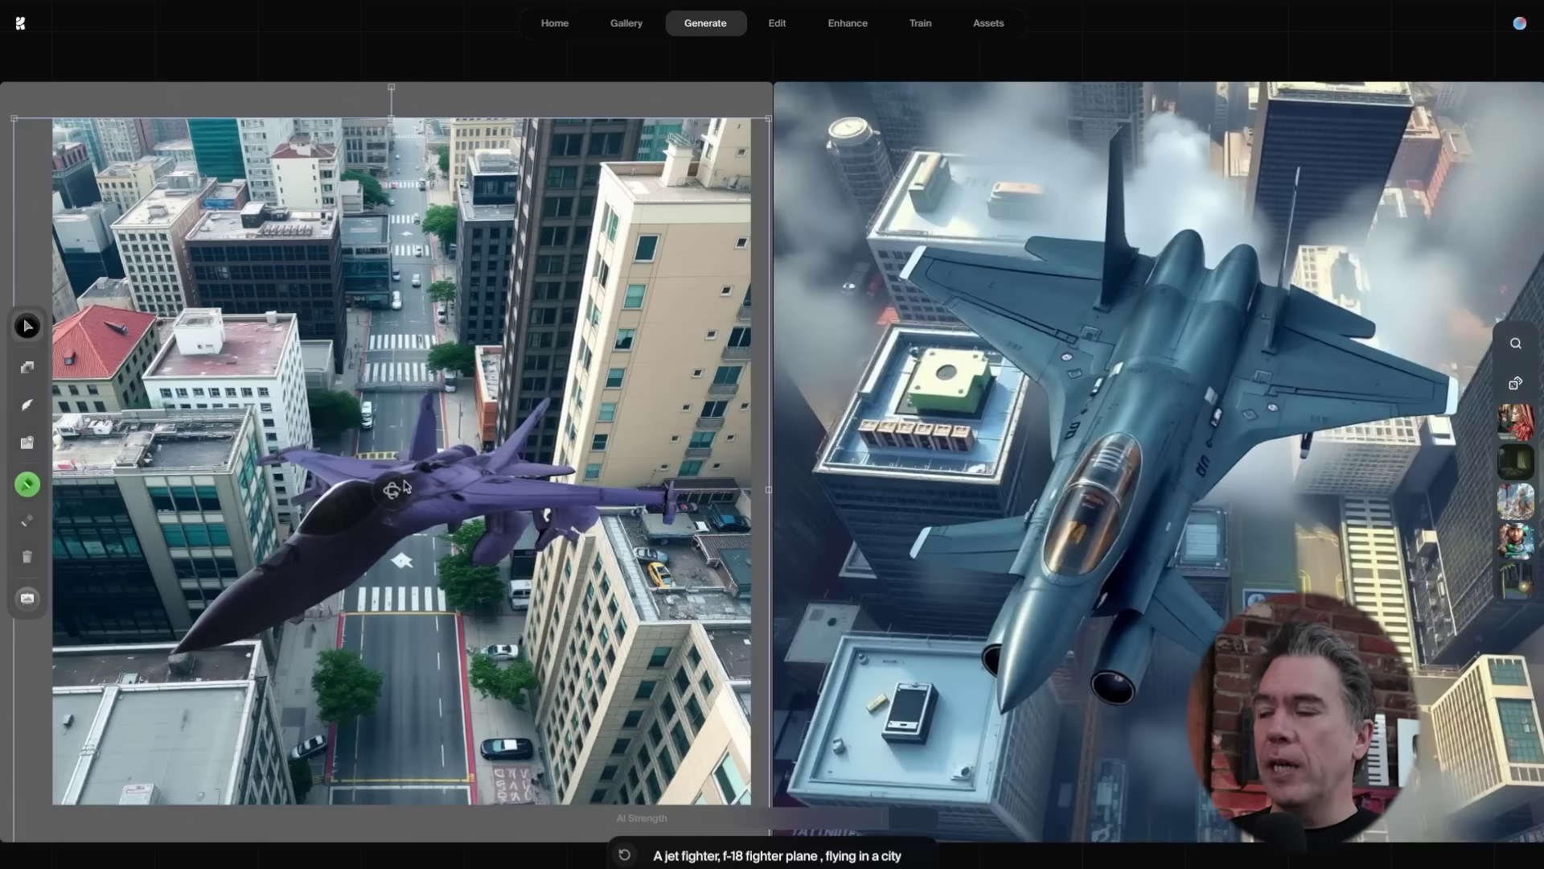
drag(402, 485, 384, 549)
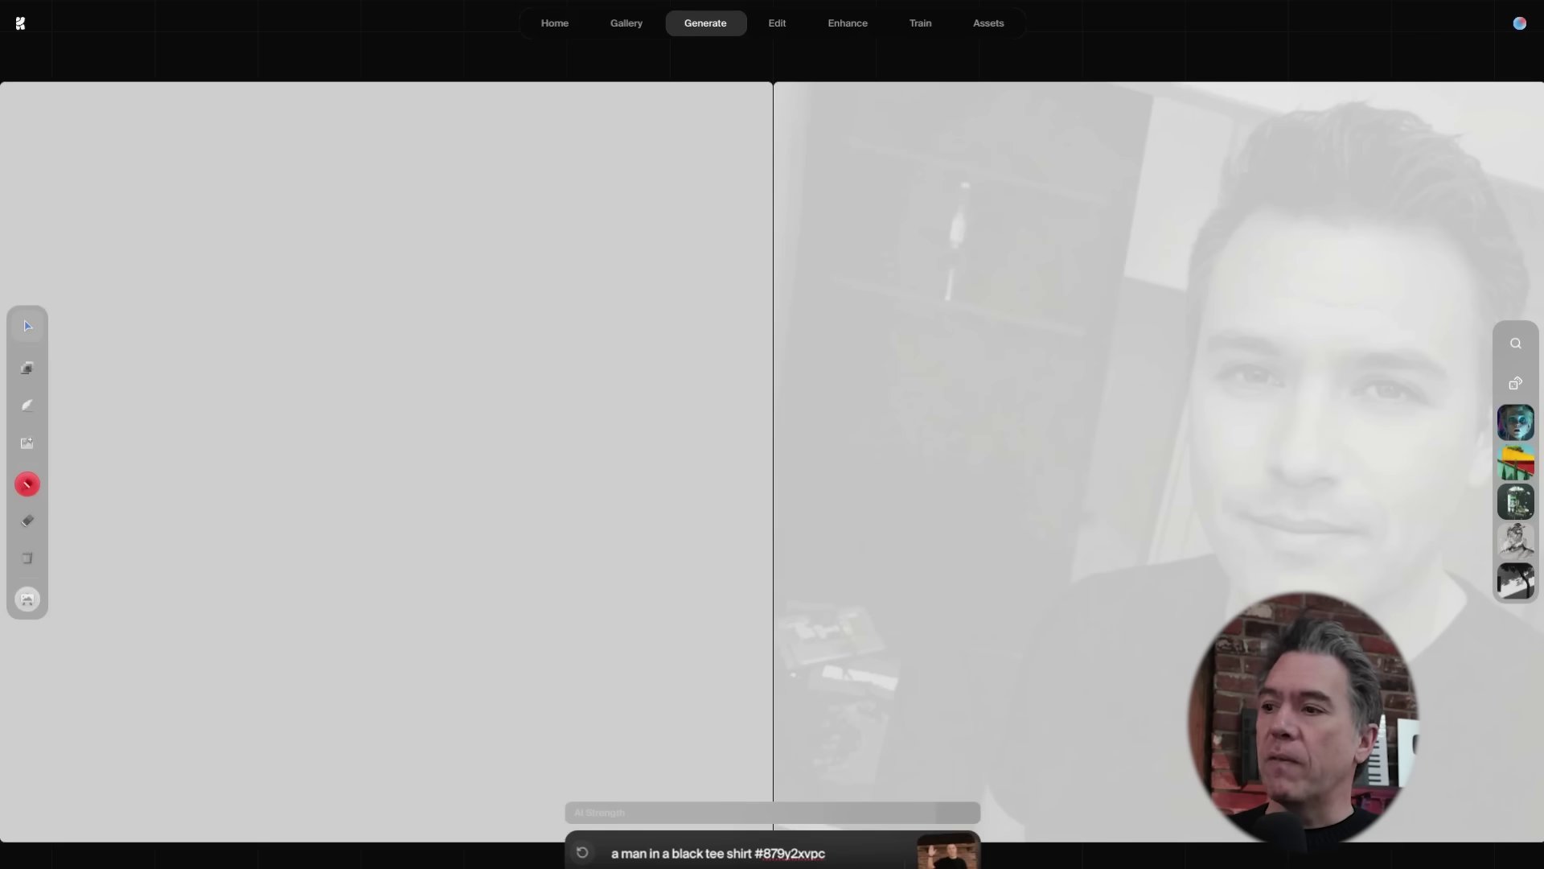
- Drop the photo of the man in the black tee onto the canvas and nudge it into place
drag(805, 563, 357, 488)
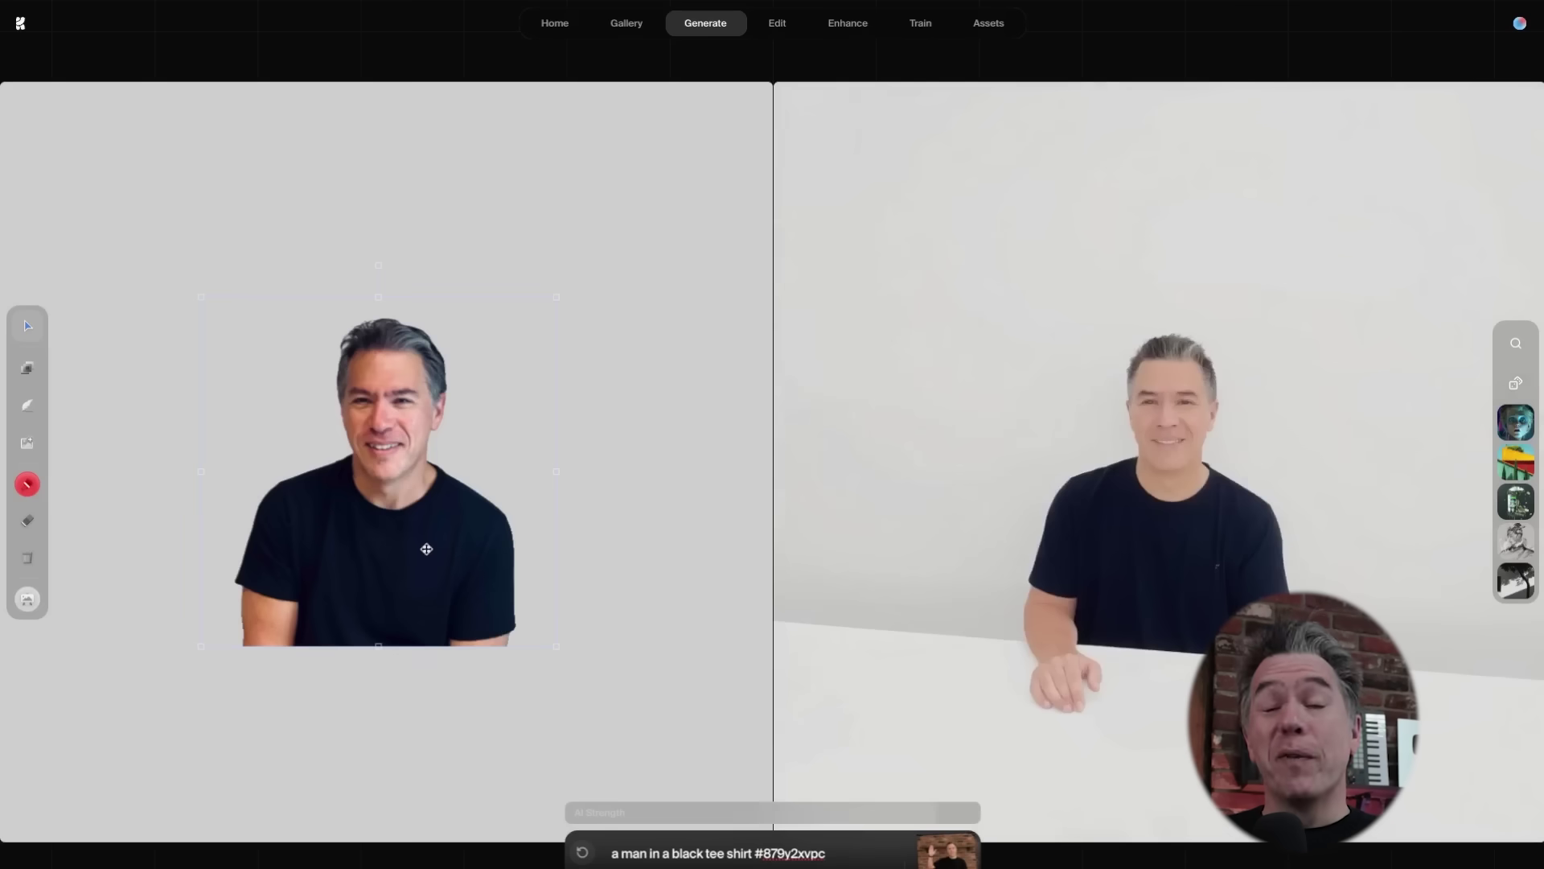
mouse_move(425, 552)
mouse_down()
mouse_move(446, 581)
mouse_move(474, 541)
mouse_move(429, 546)
mouse_up()
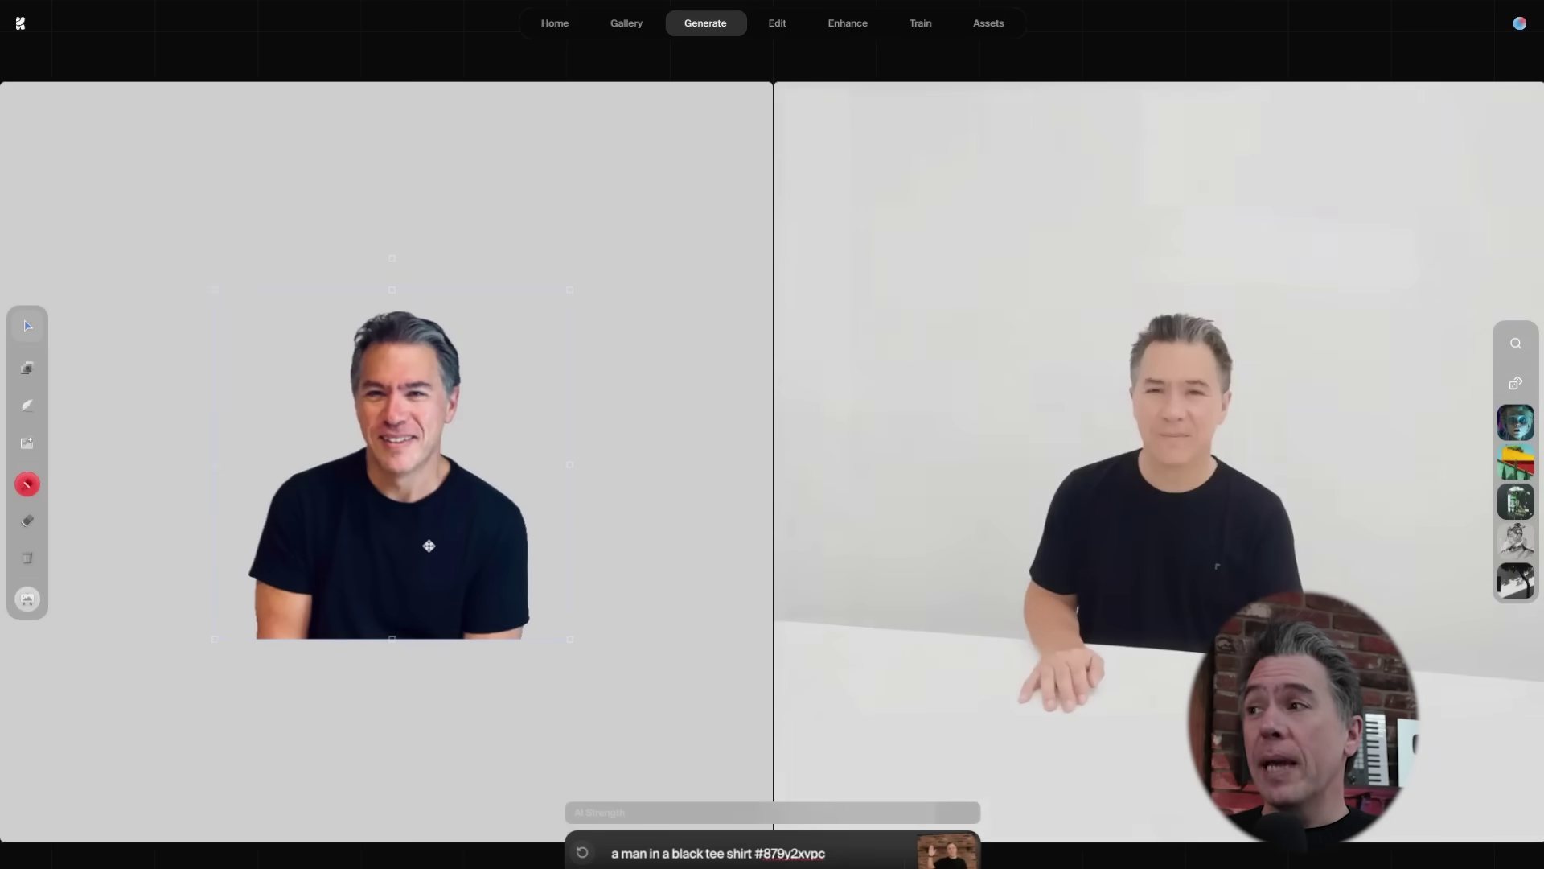
right_click(420, 547)
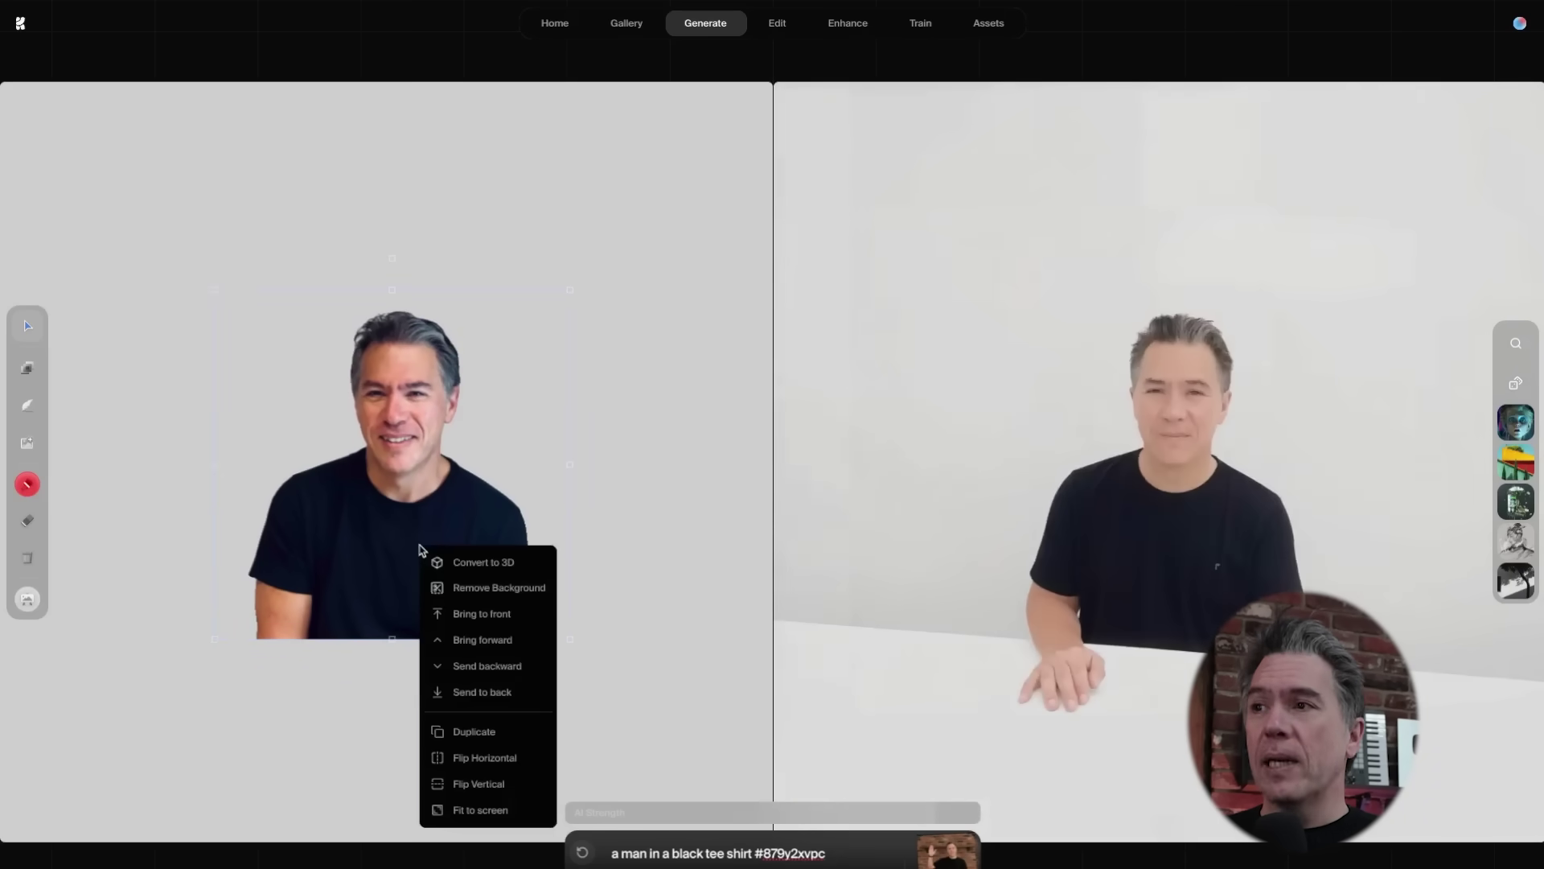
- Convert the man's photo to 3D, rotate it to new angles, and add a generated image frame
click(467, 562)
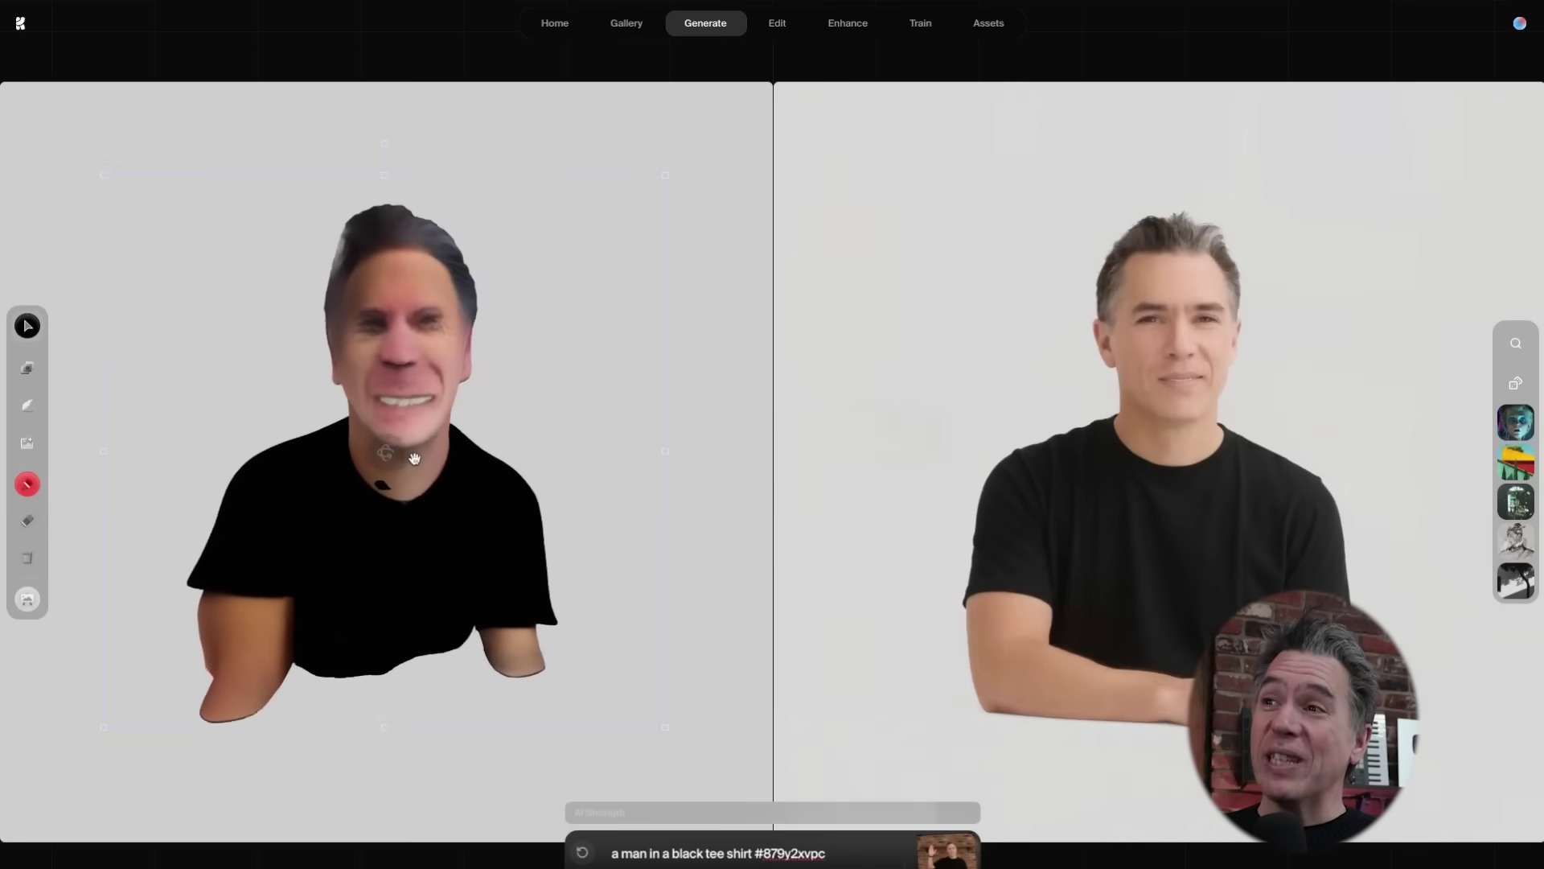
drag(419, 459, 448, 467)
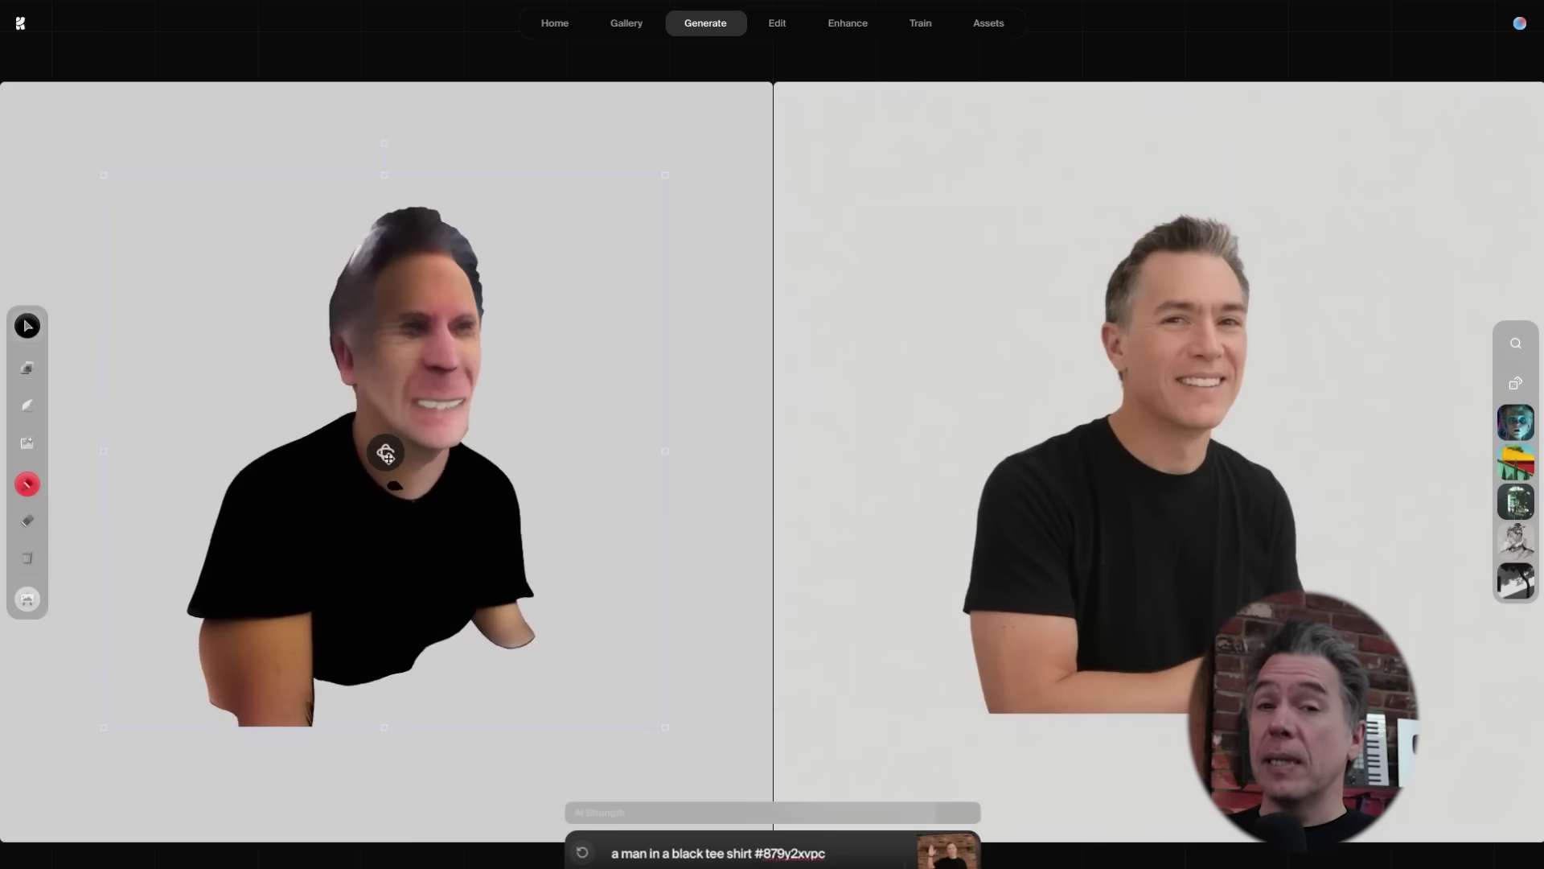
drag(386, 454, 358, 471)
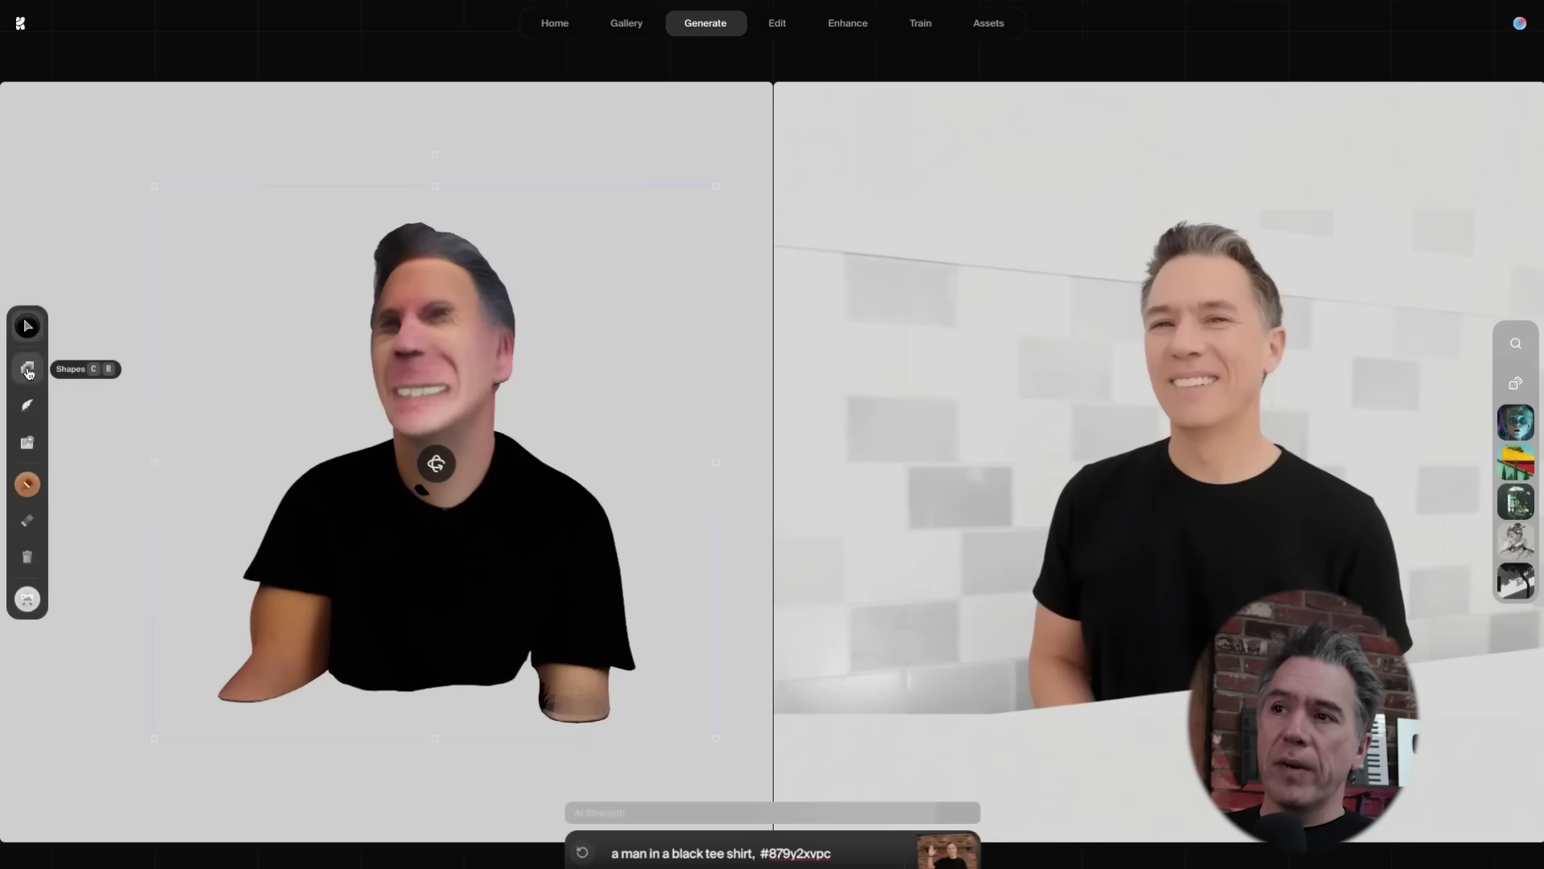
click(29, 402)
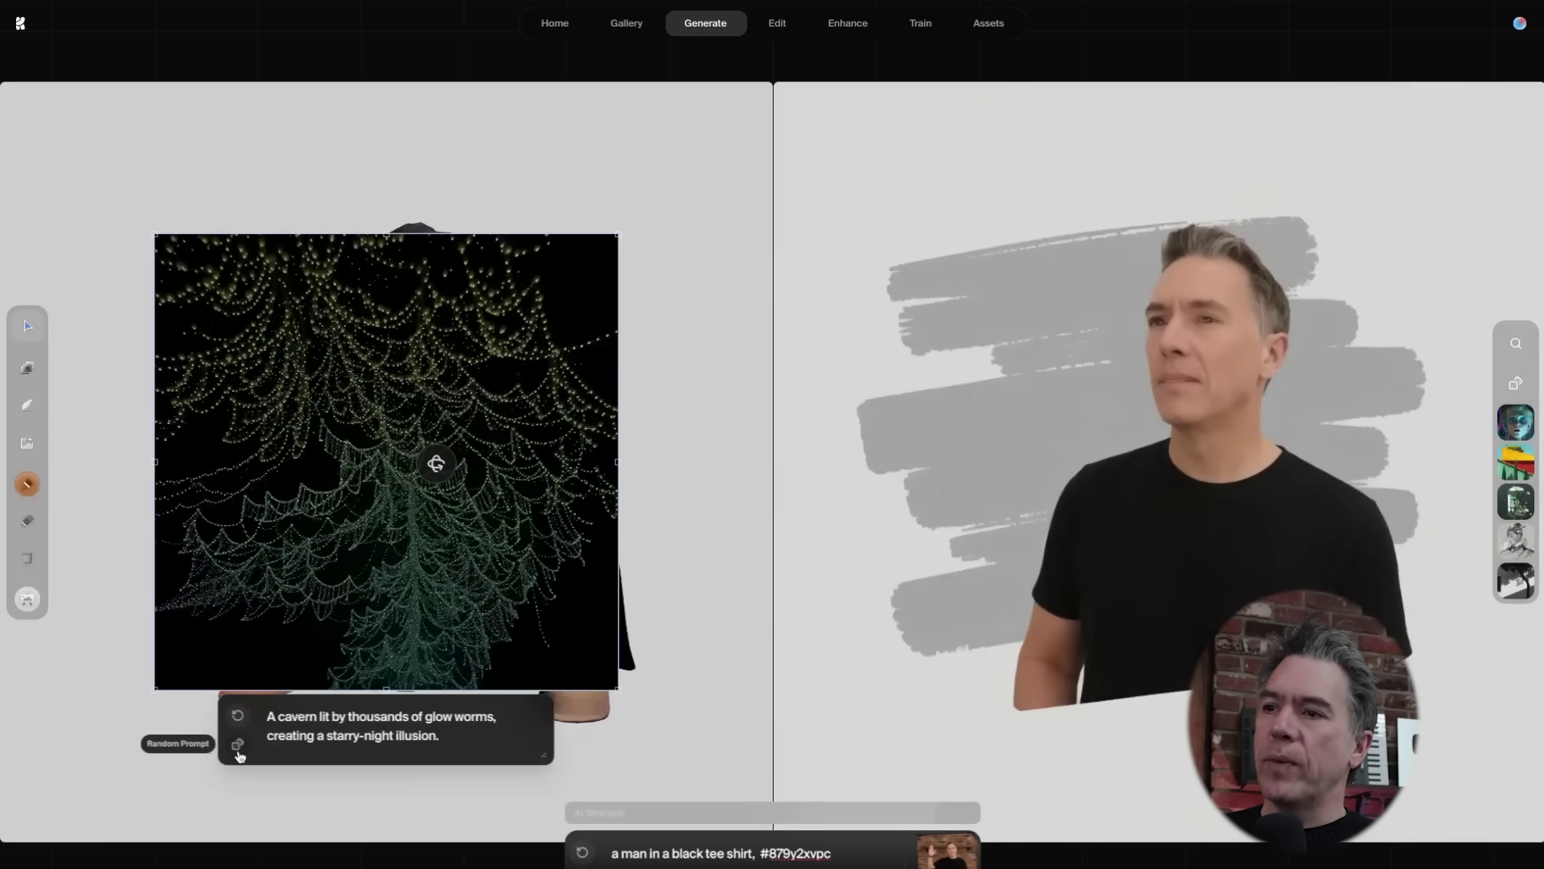
- Generate a random sunflower-field image and paste its prompt into the main prompt bar
click(238, 746)
triple_click(450, 761)
key(ctrl+c)
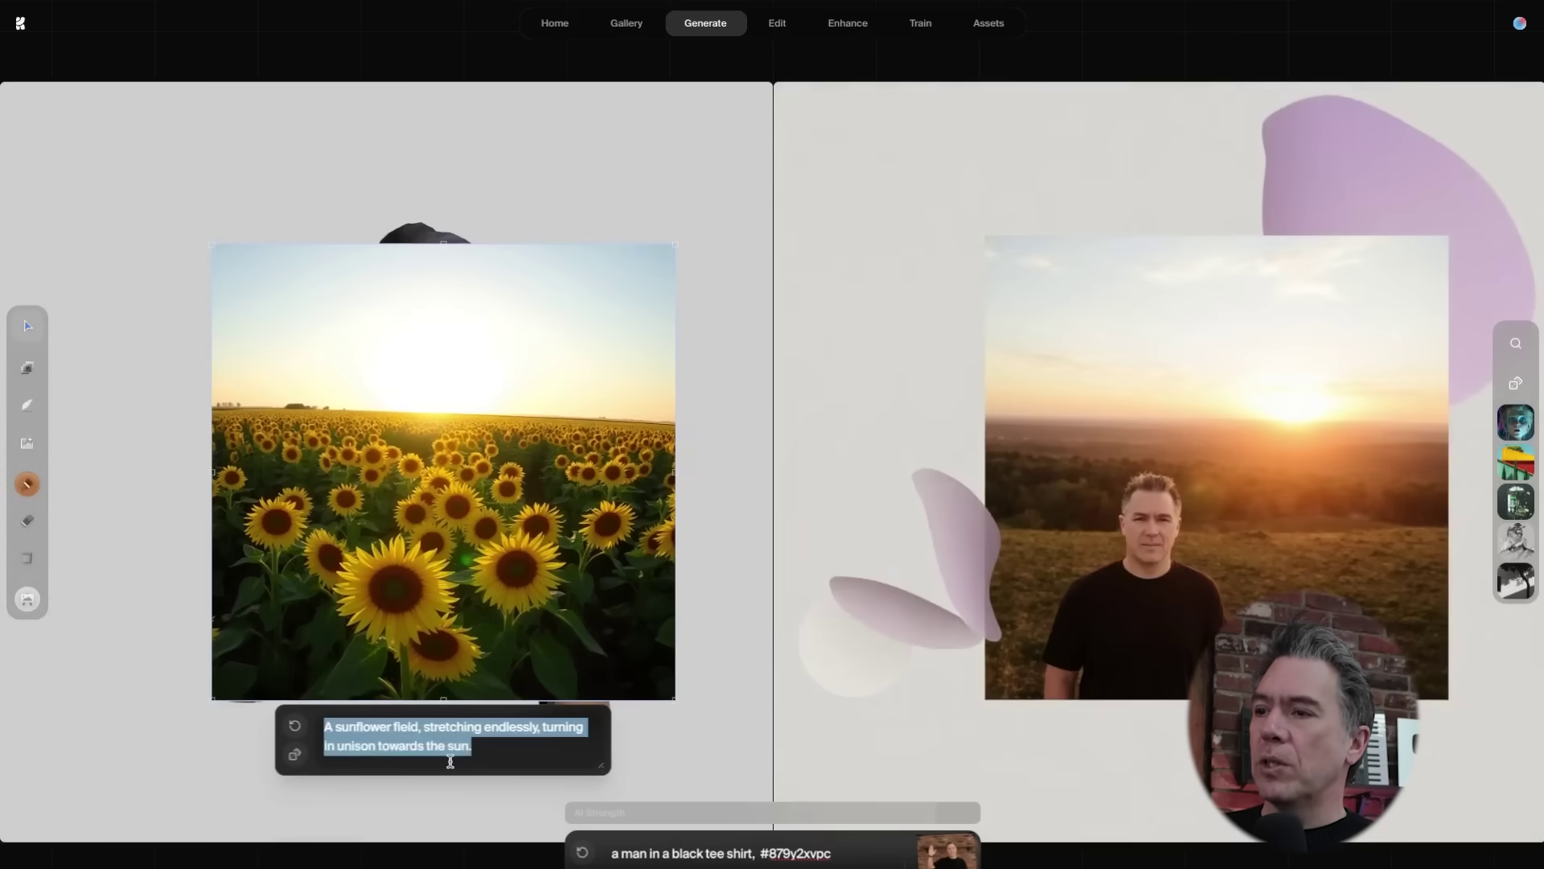
click(760, 852)
key(ctrl+v)
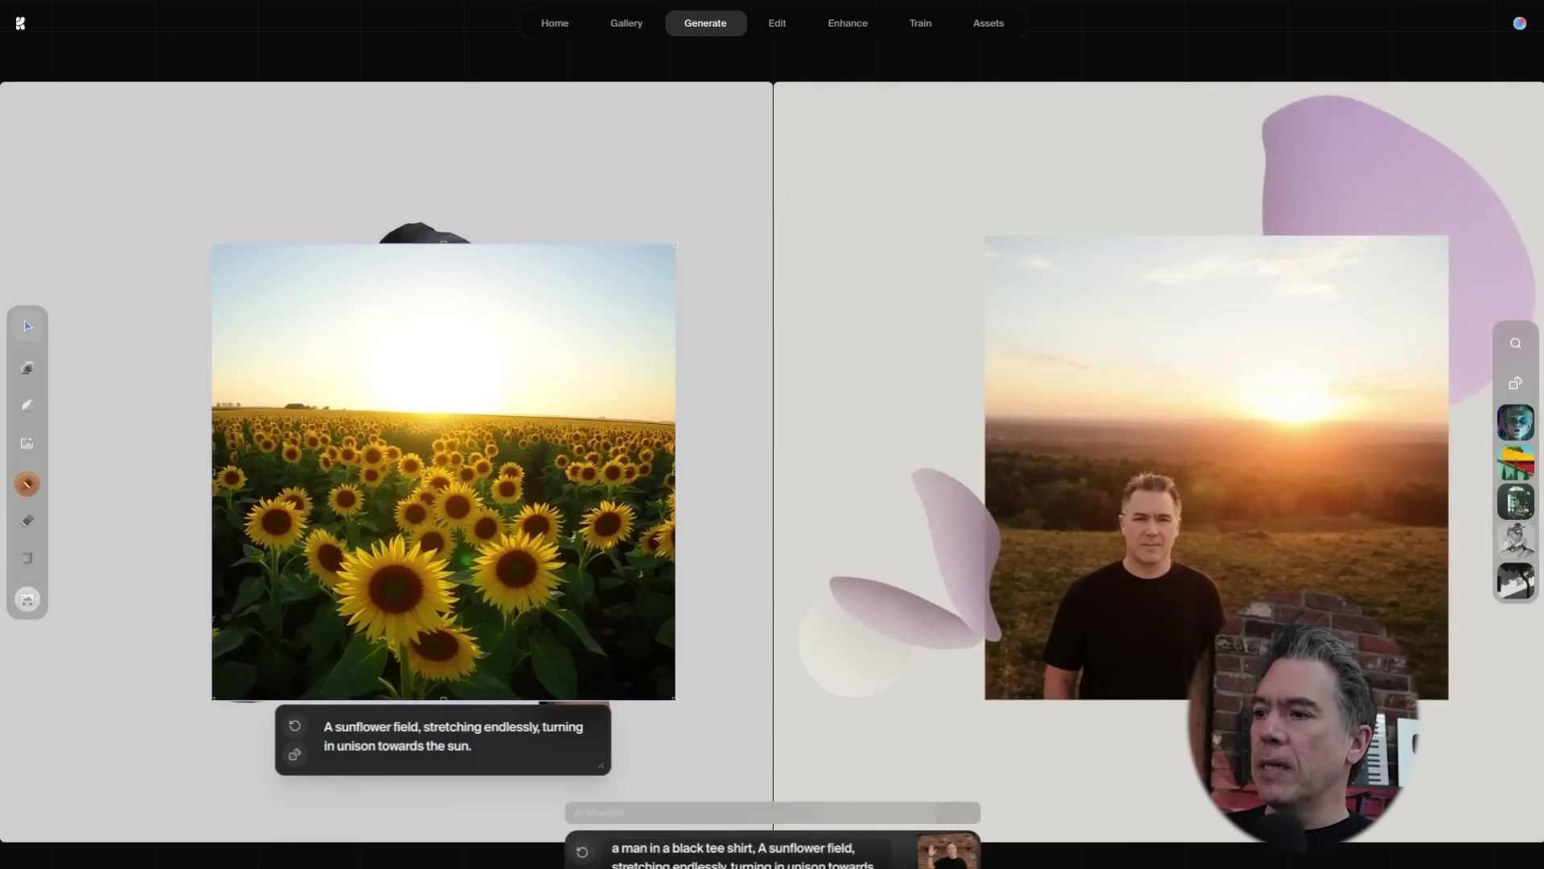
- Place the generated sunflower scene on the canvas as the backdrop behind the man
drag(496, 504, 460, 471)
right_click(460, 471)
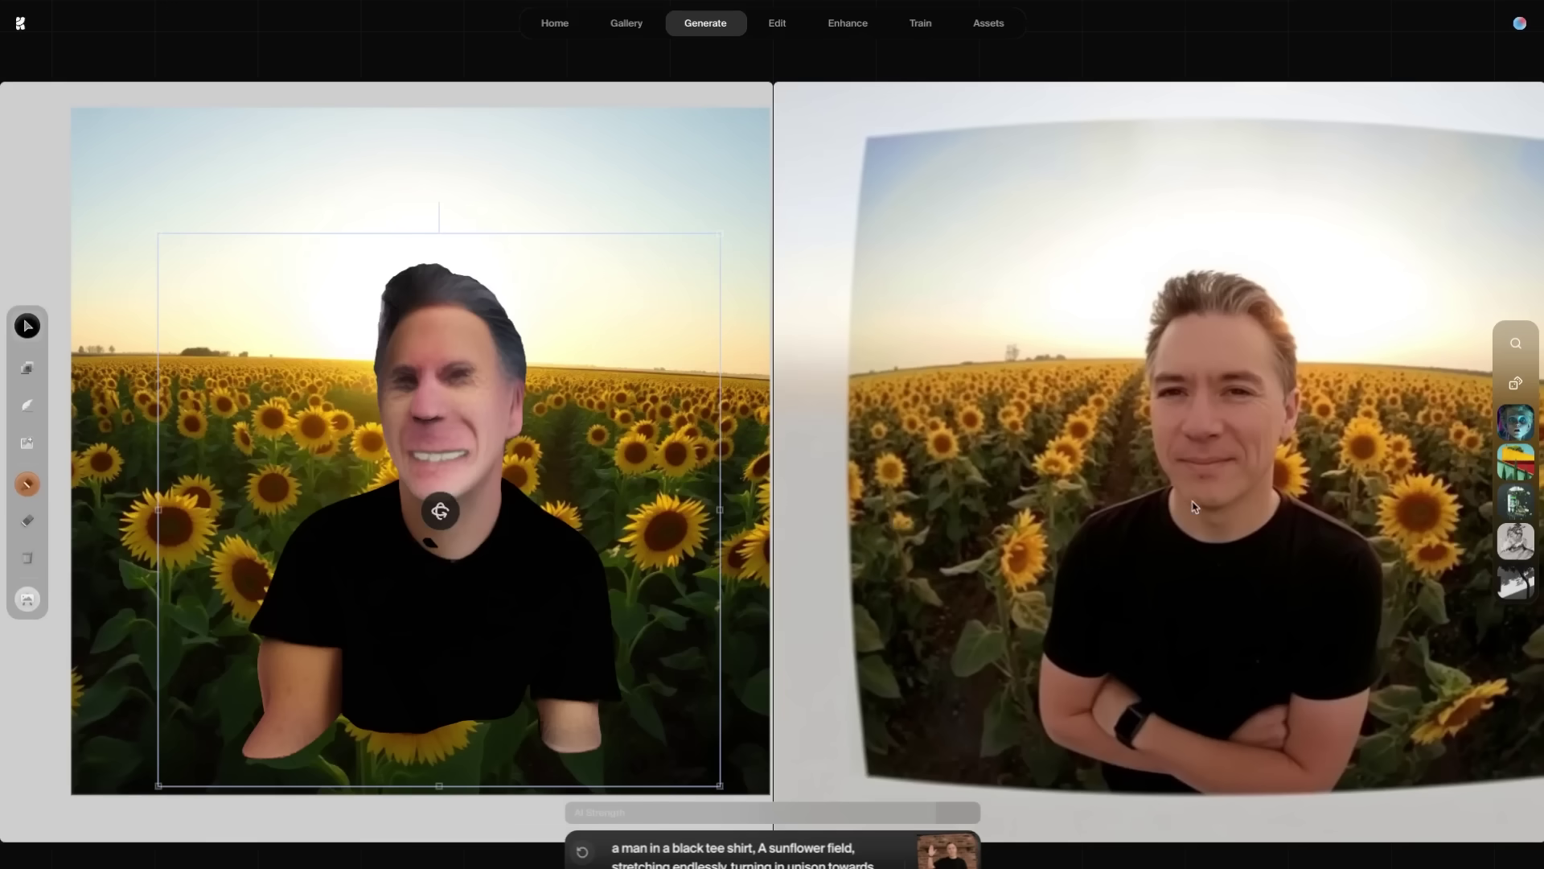
drag(1253, 476, 534, 465)
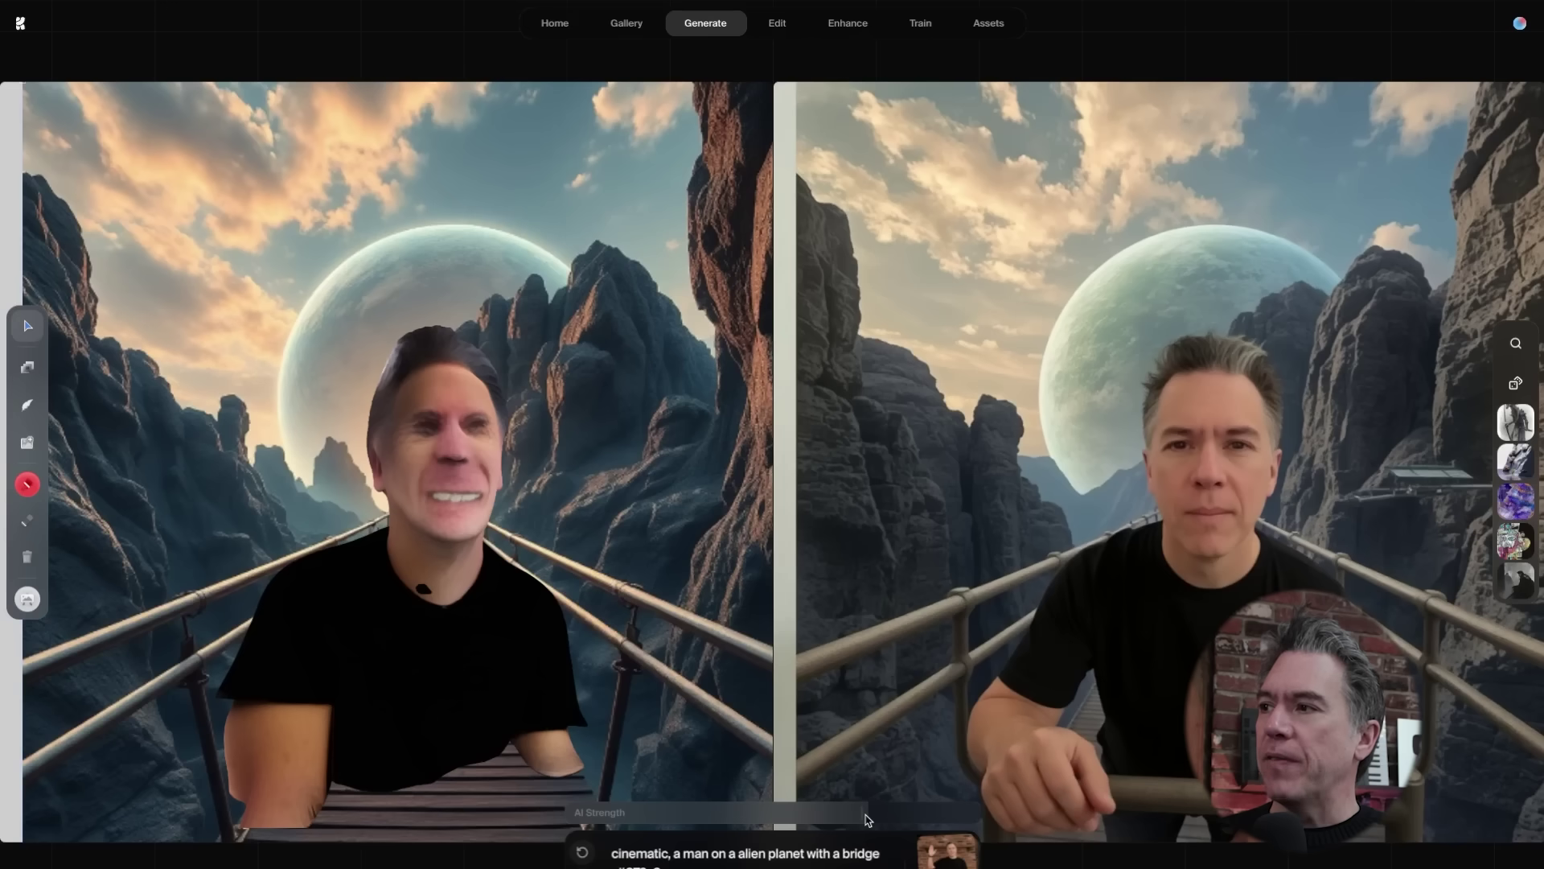
- Settle the AI Strength at 76 for the alien-planet scene and select the man cutout
drag(858, 819, 926, 819)
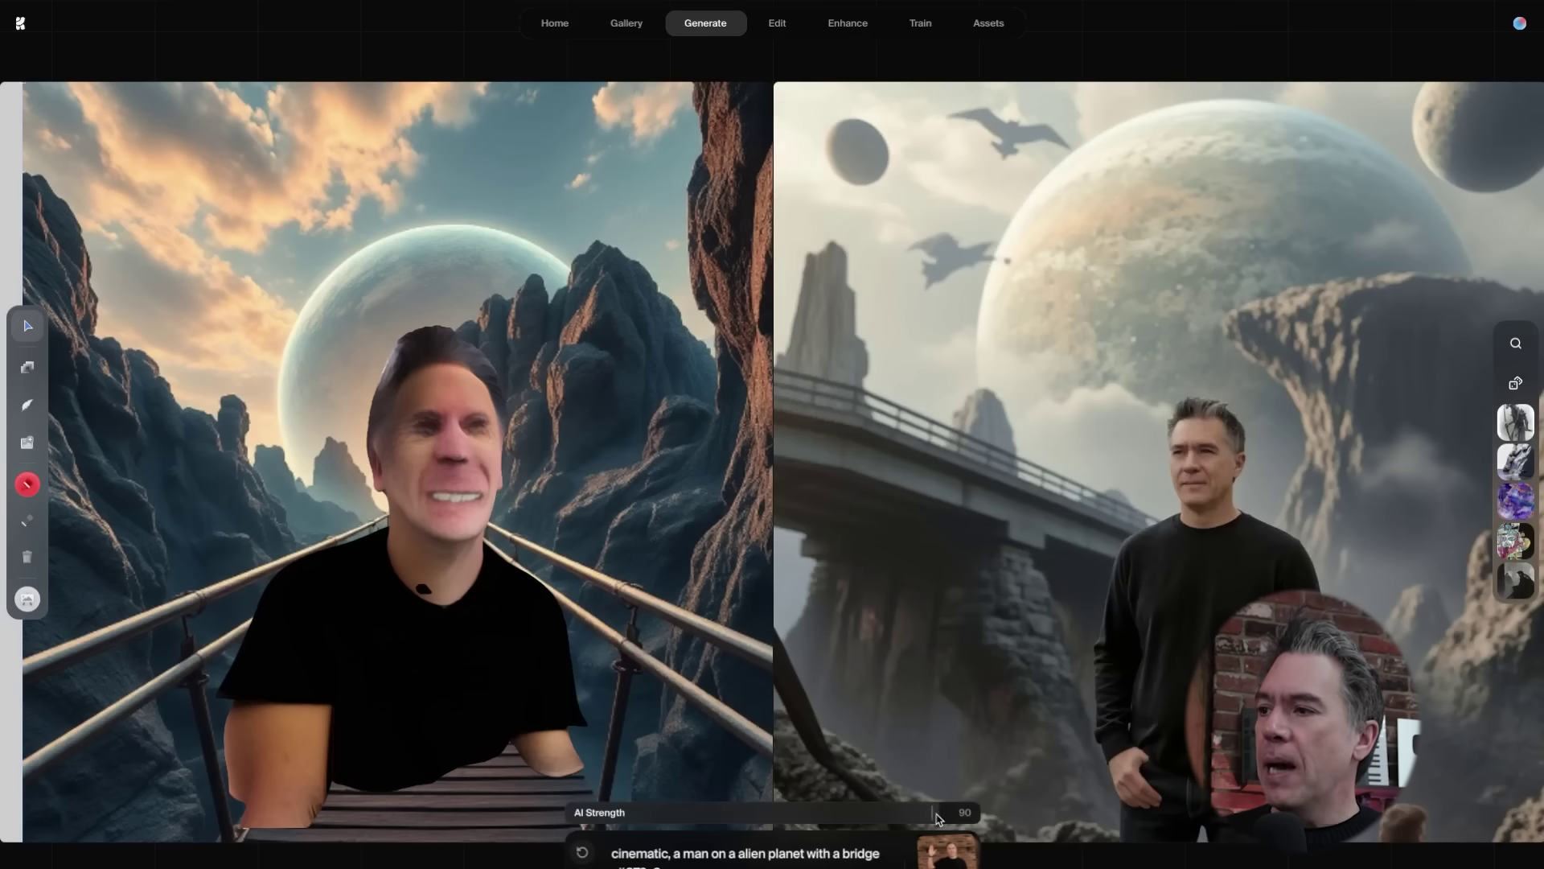
drag(934, 819, 875, 819)
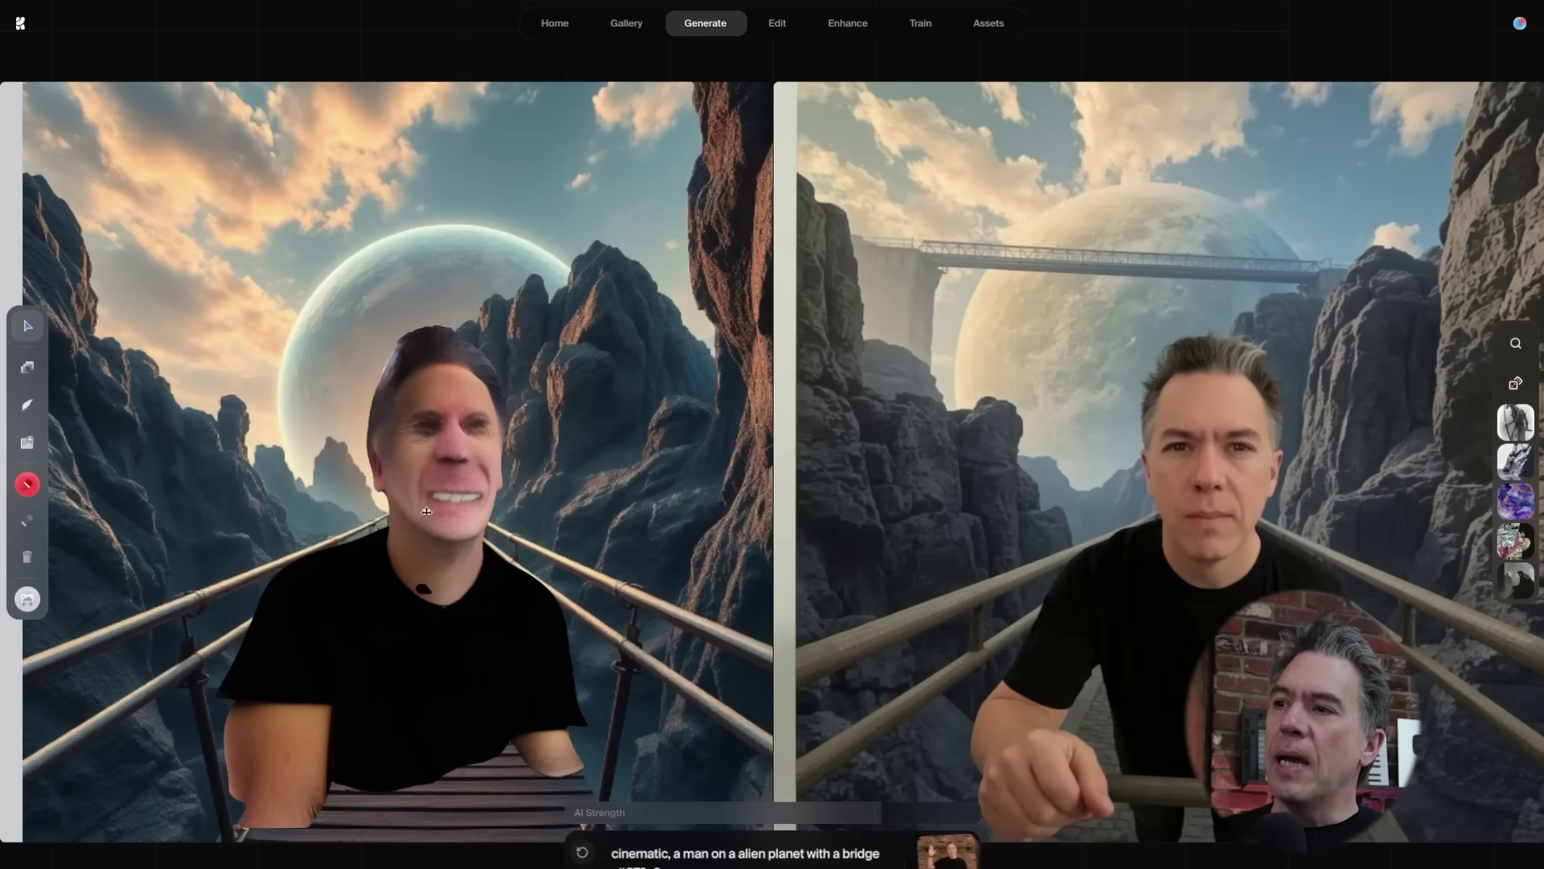
click(449, 582)
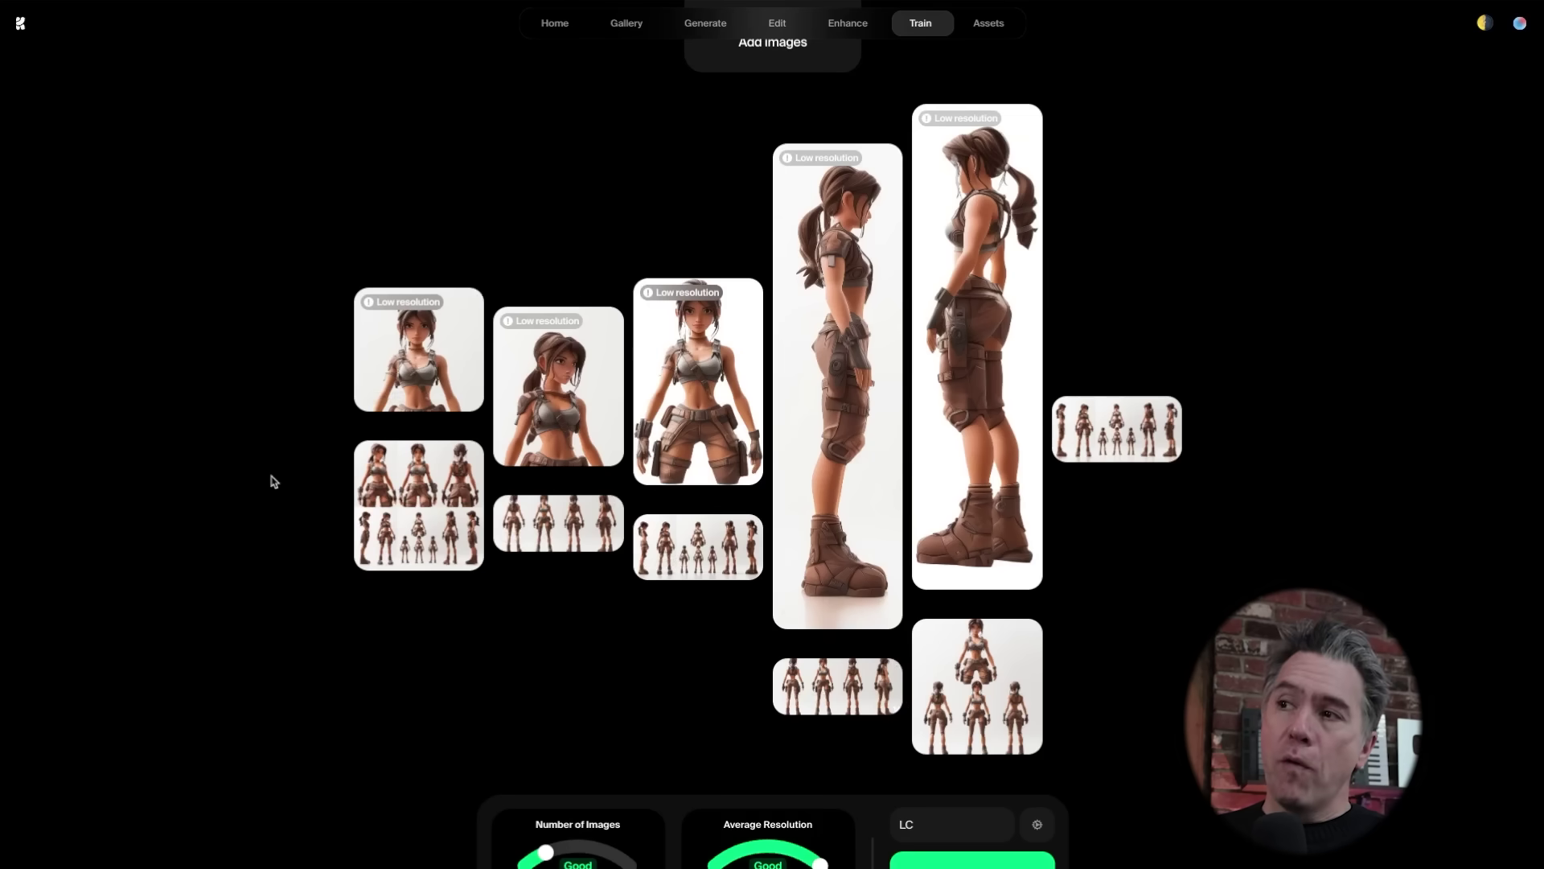
- Review the adventurer's character-sheet training images for the Jungle Adventurer model
mouse_move(615, 537)
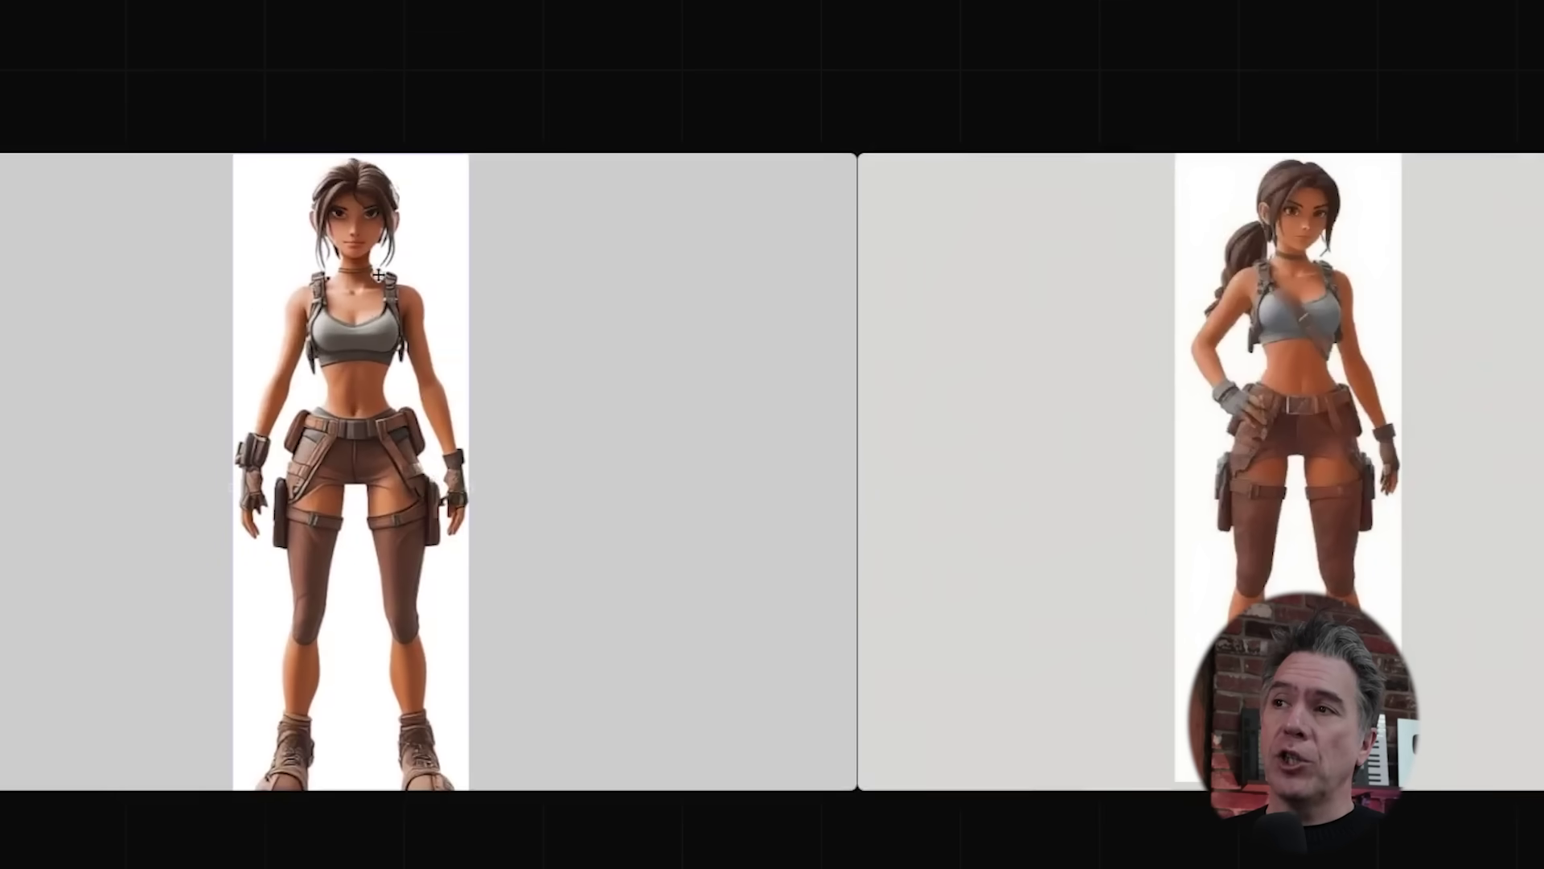
- Convert the adventurer image into a background-free 3D model and rotate it to a three-quarter view
drag(373, 412, 394, 405)
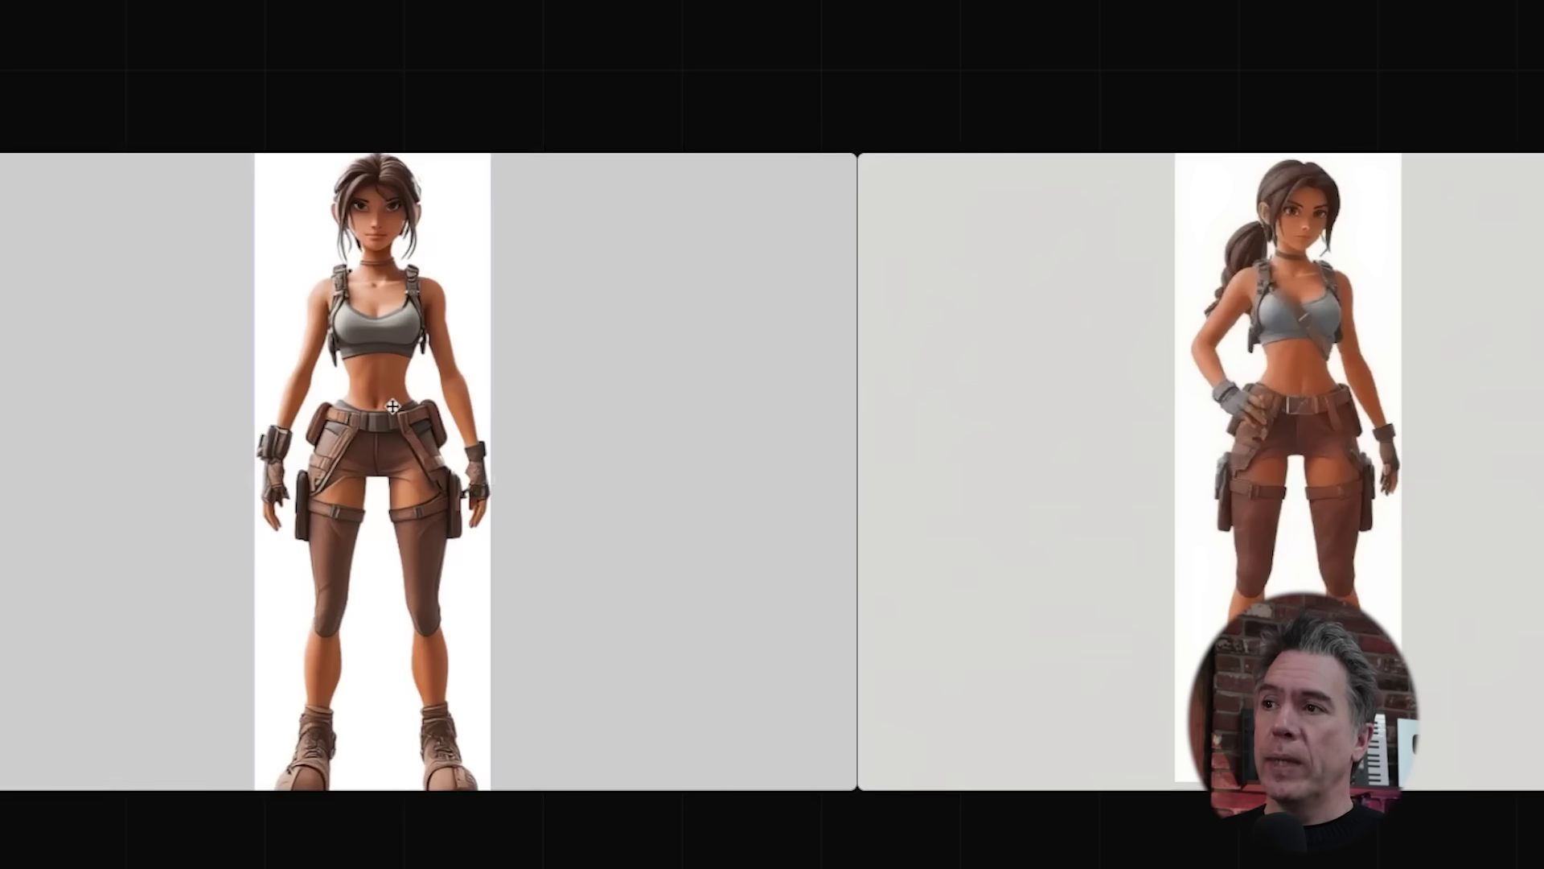
right_click(295, 235)
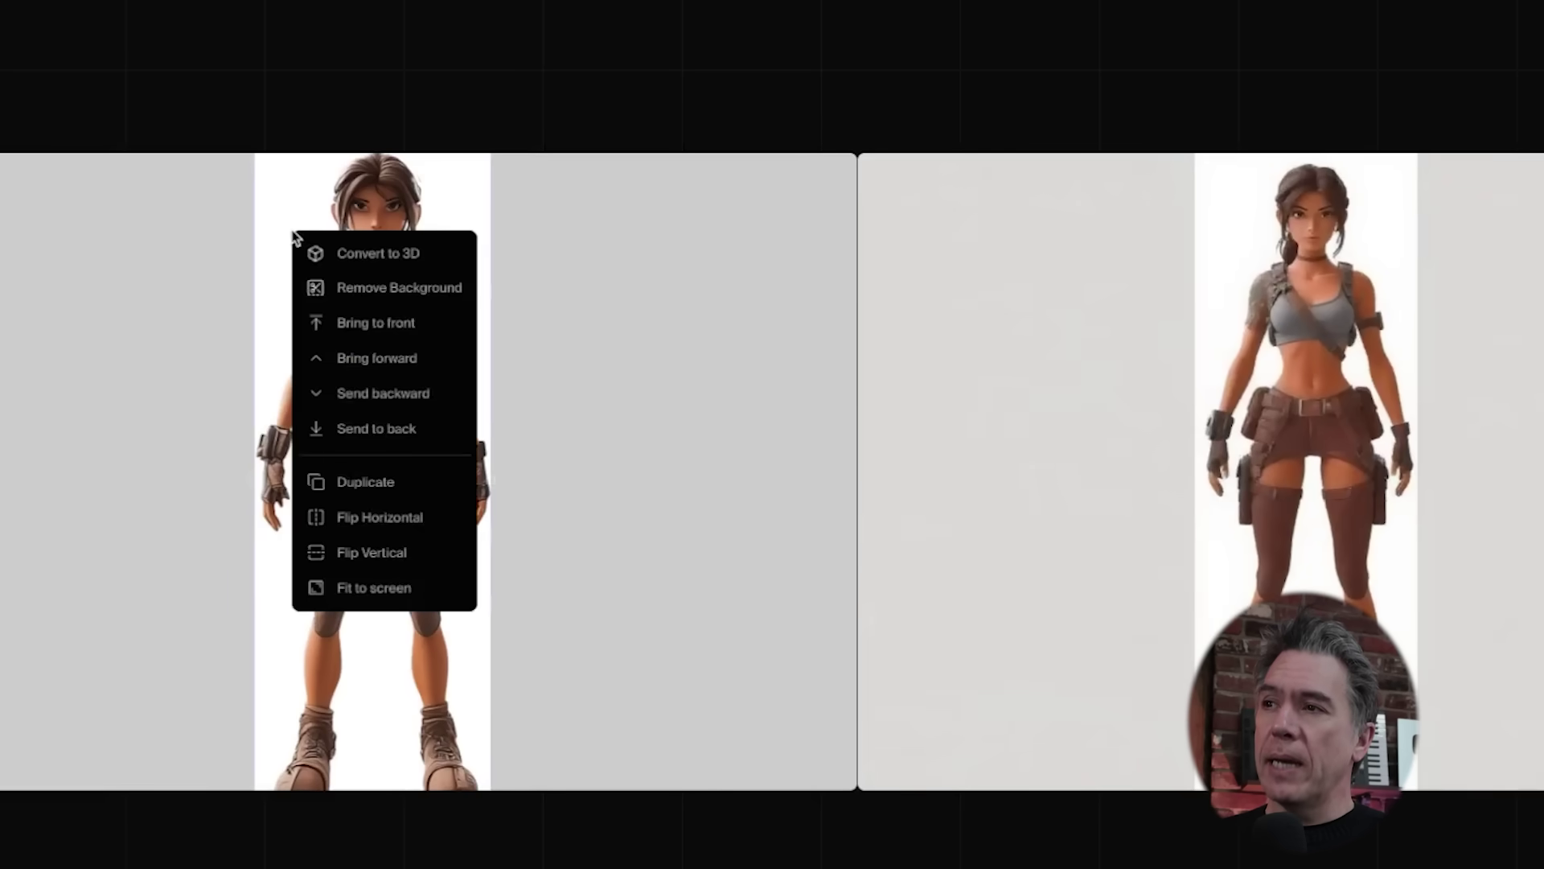
click(381, 291)
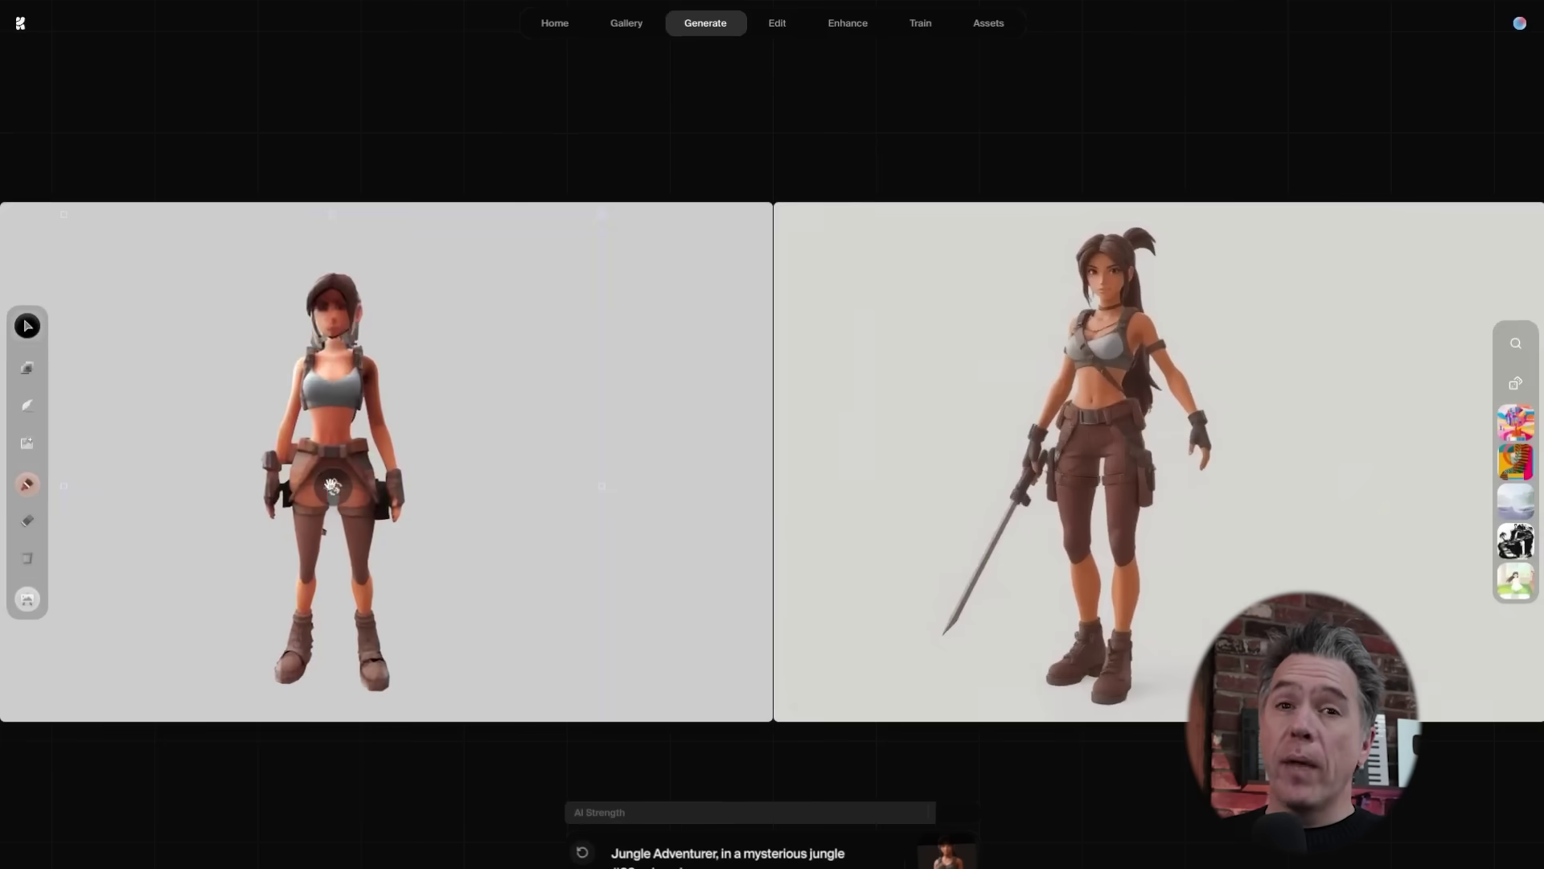
drag(281, 450, 439, 484)
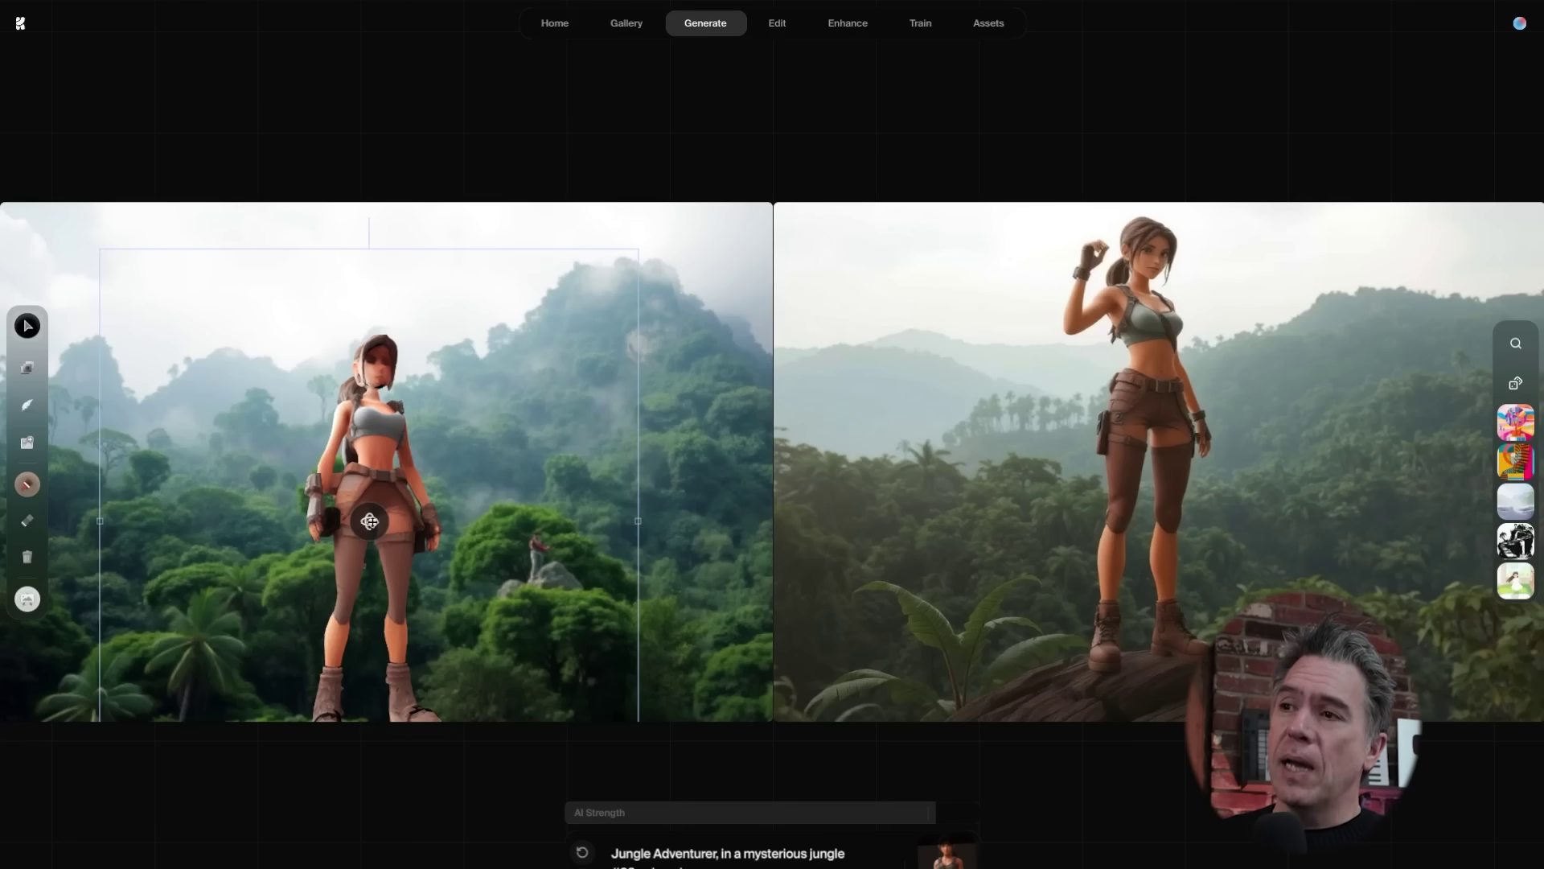
- Nudge the 3D adventurer a few pixels left and the jungle backdrop slightly right
key(Escape)
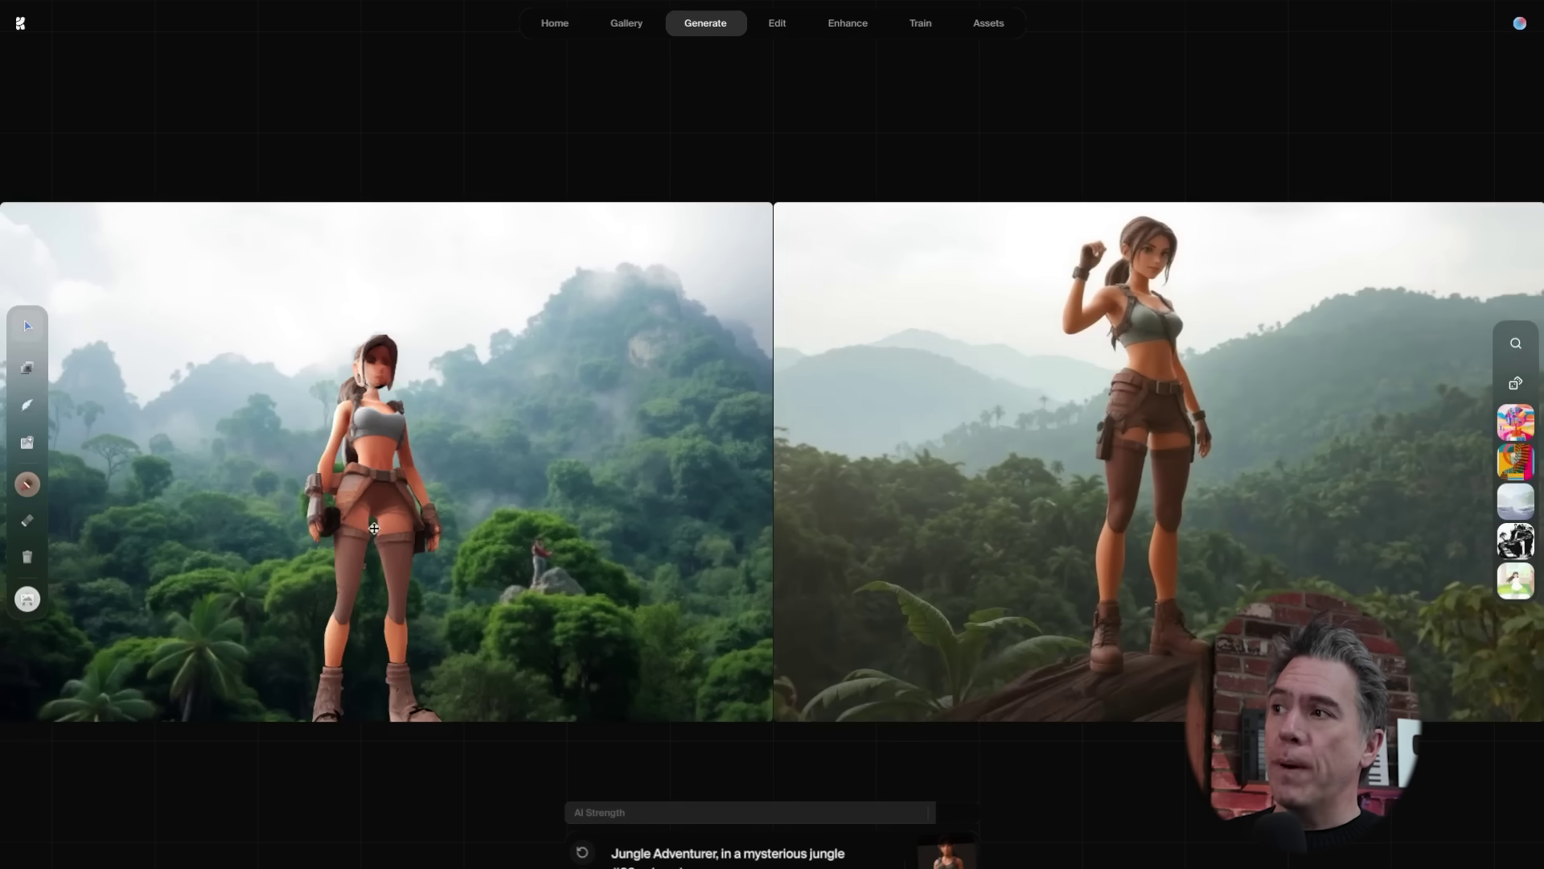
click(374, 528)
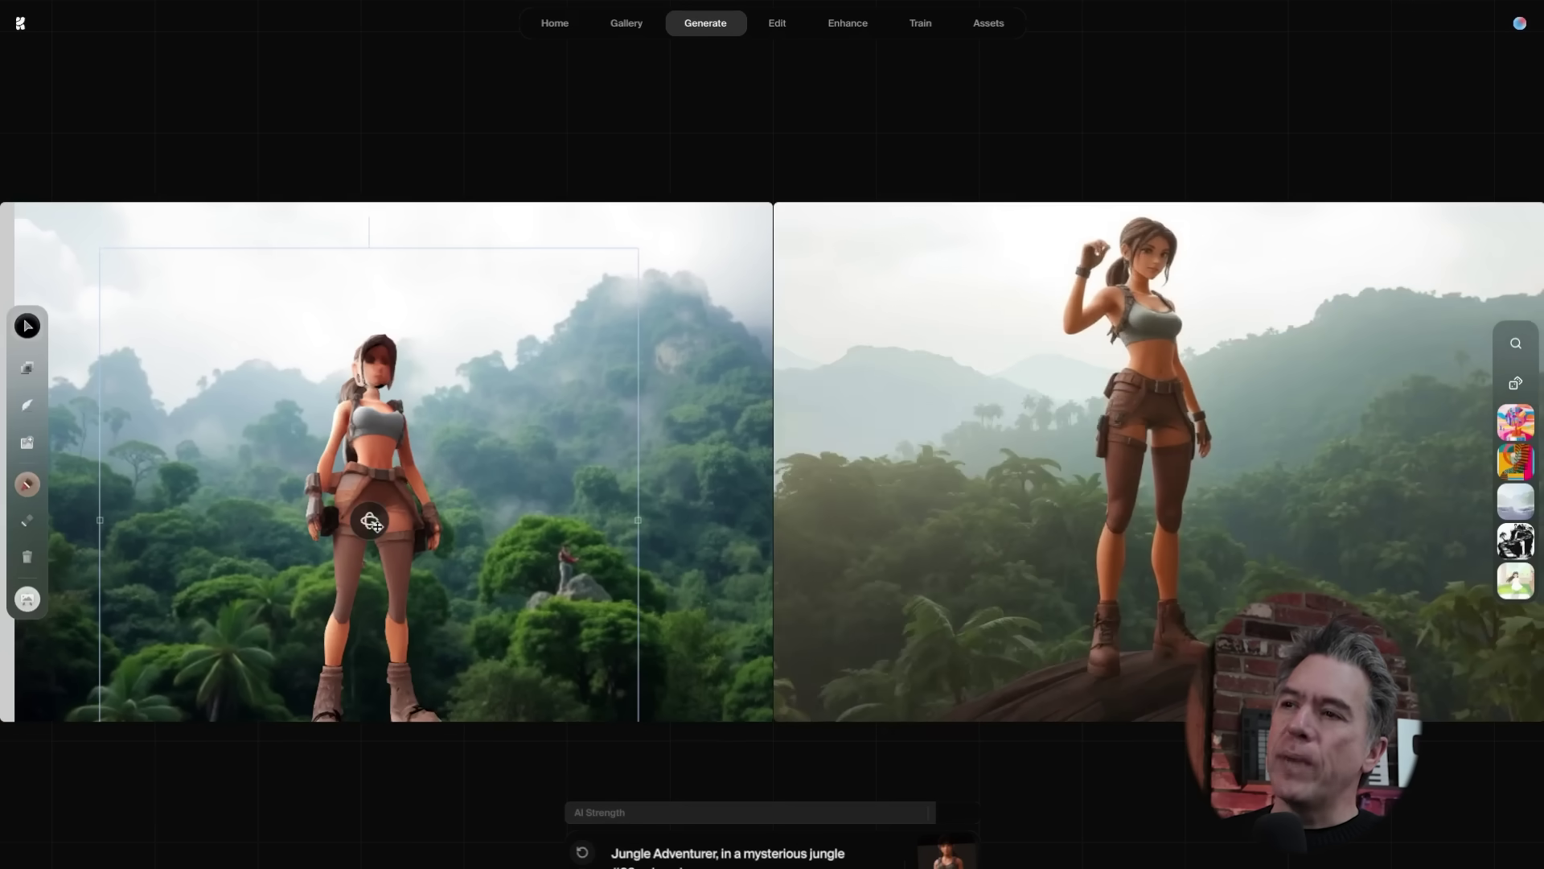
key(Escape)
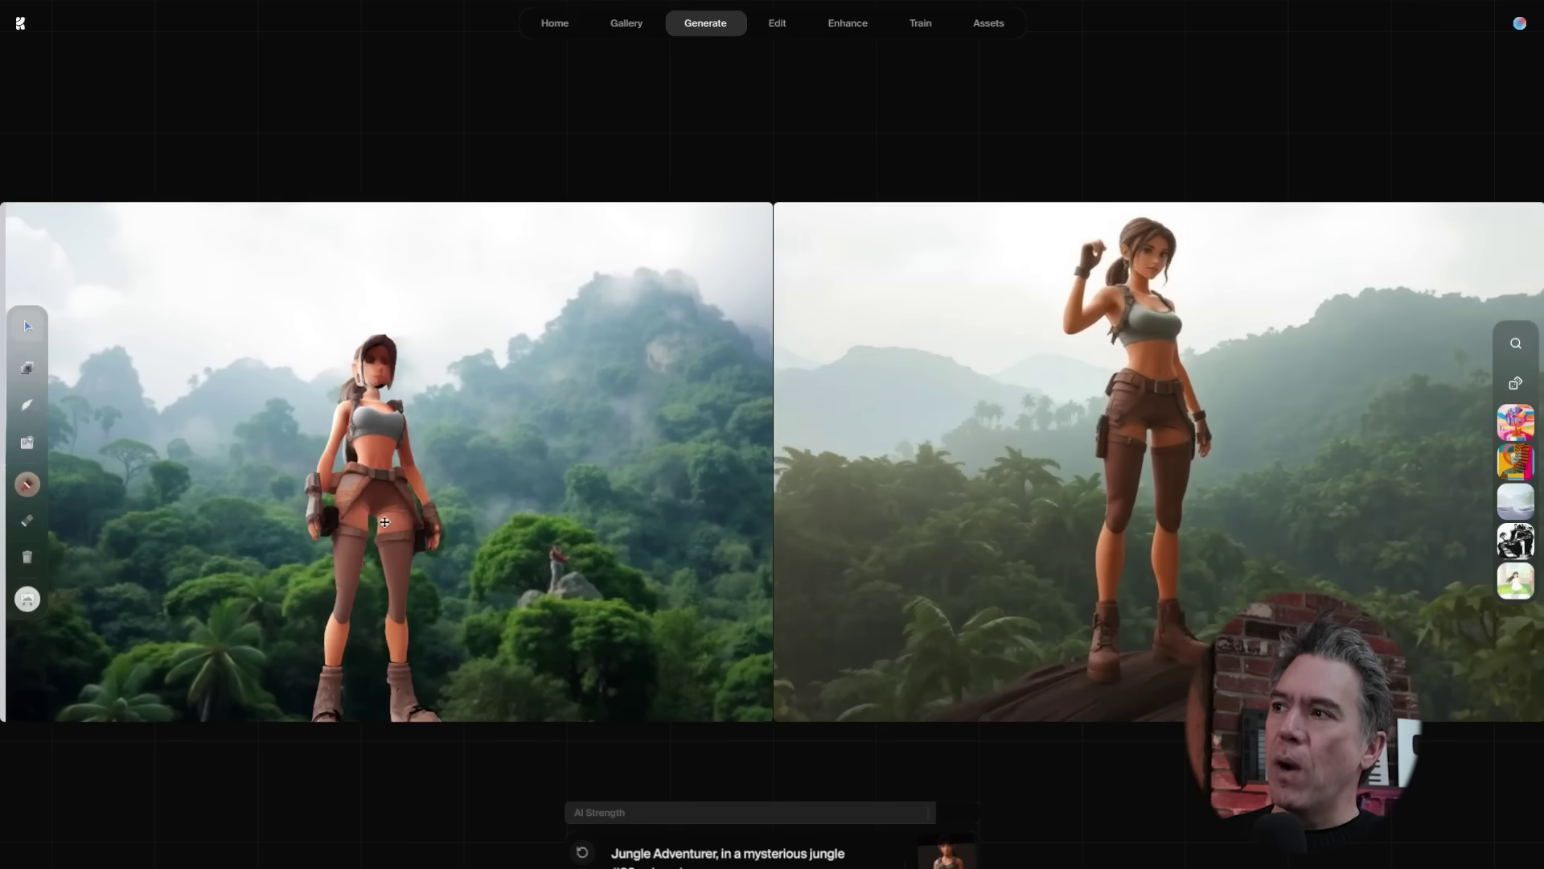
click(378, 523)
drag(378, 520, 375, 519)
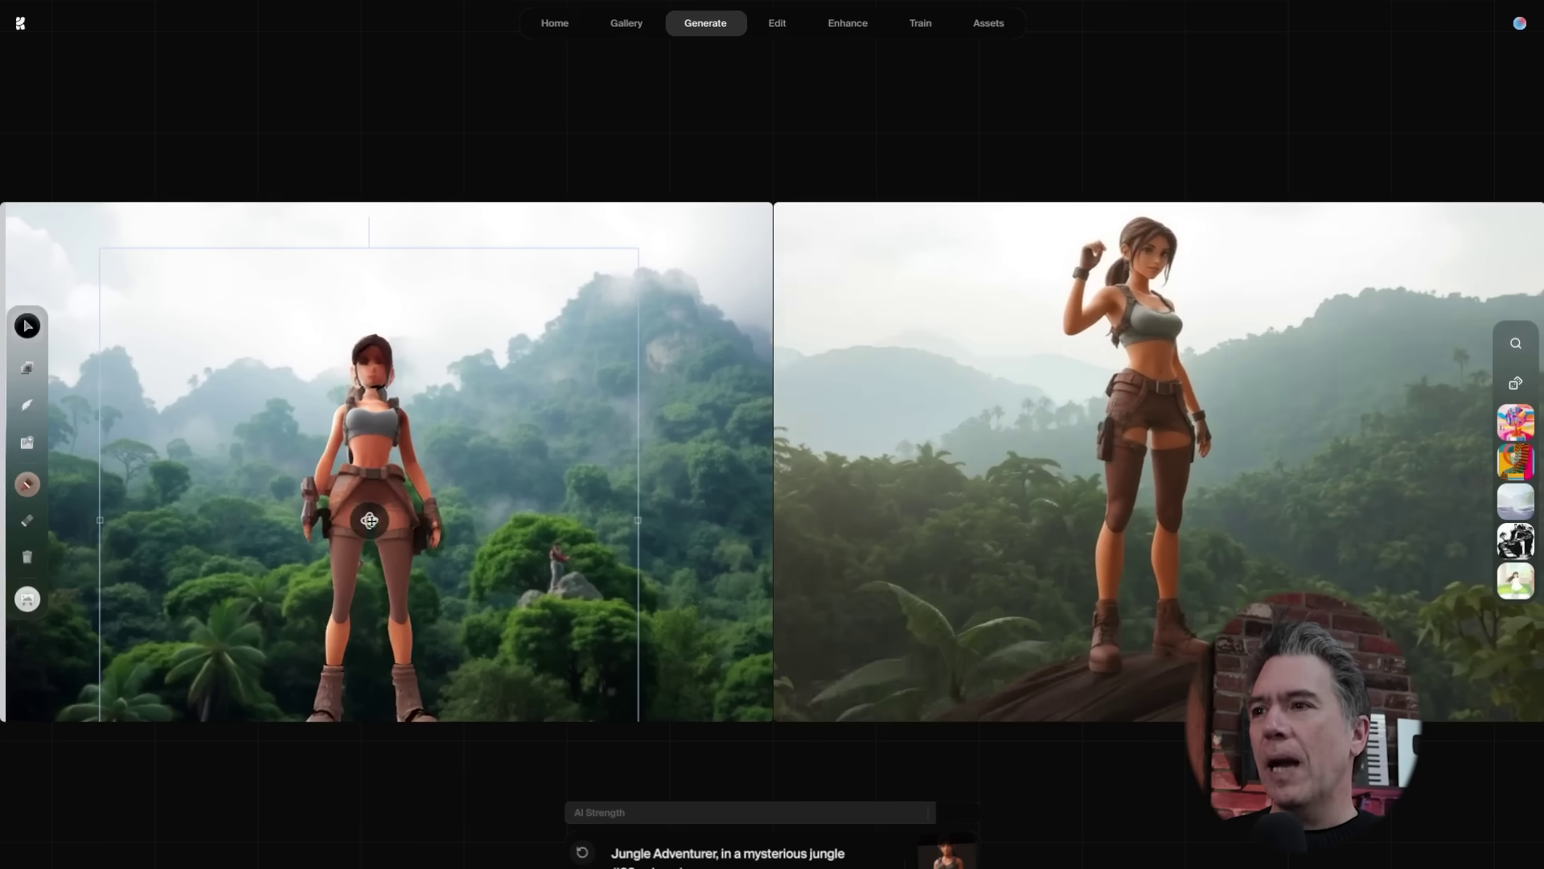
key(Escape)
drag(369, 522, 387, 522)
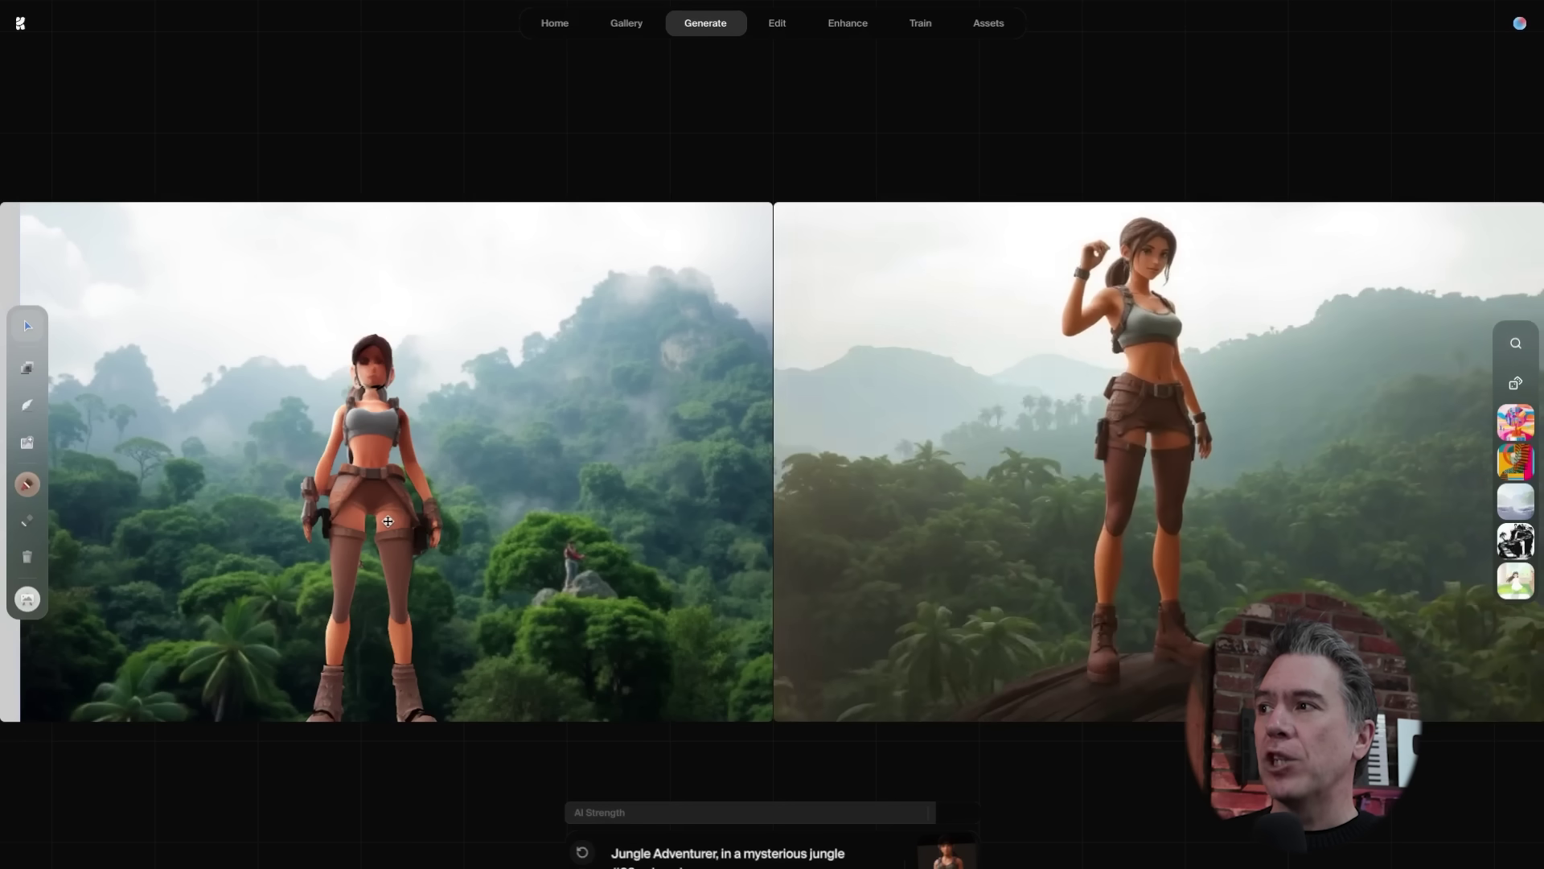